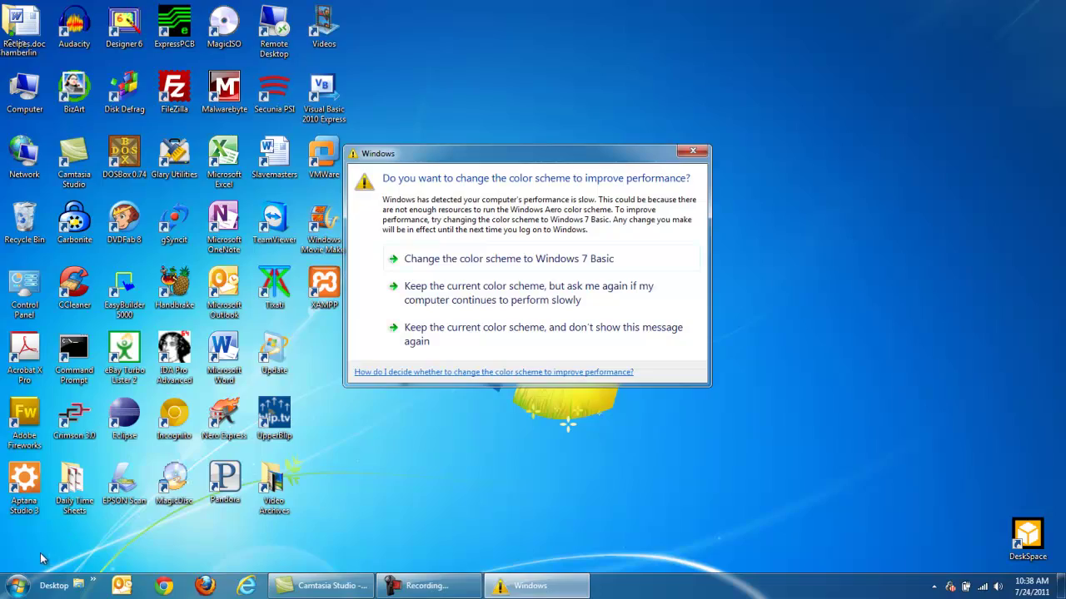
Step: Keep the current colour scheme, dismiss the prompt for good, and open Computer from the desktop
click(431, 344)
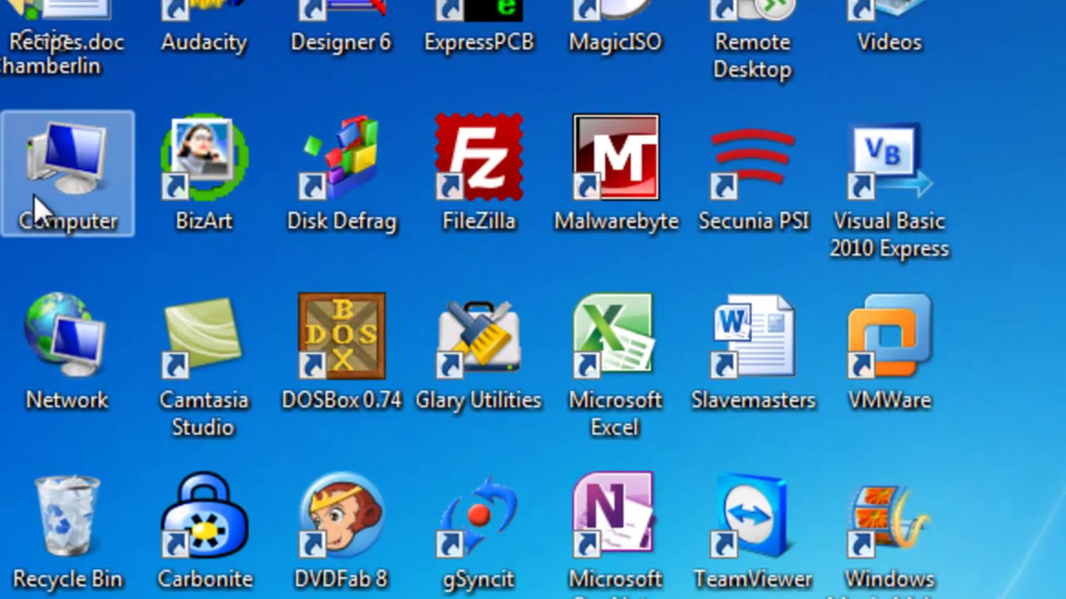
click(29, 175)
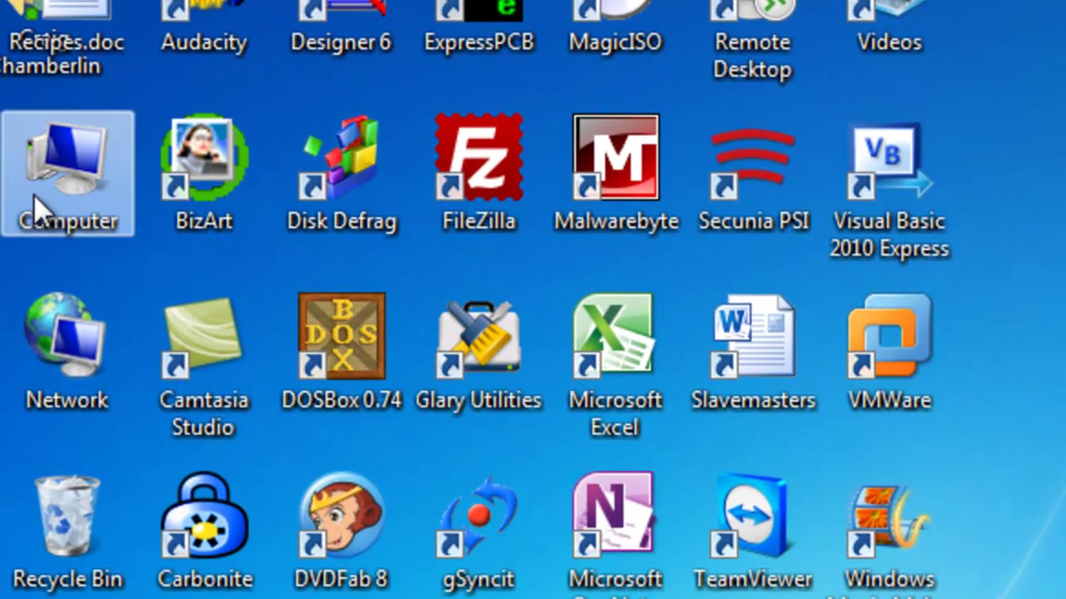
Step: Open Local Disk (C:) and add a New Text Document in its root folder
double_click(33, 194)
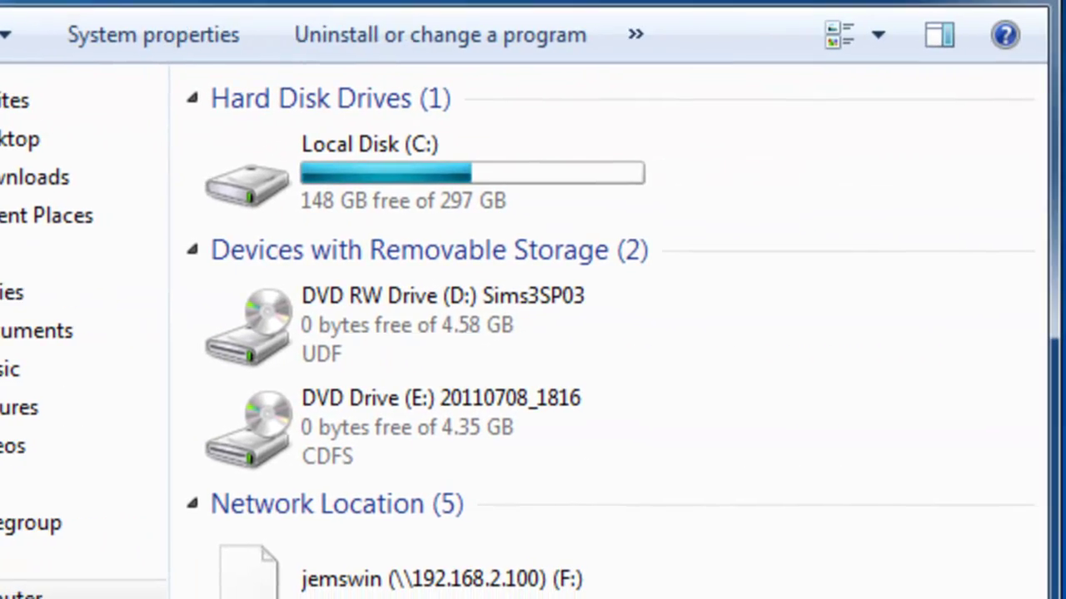
double_click(402, 190)
scroll(504, 541, down, 7)
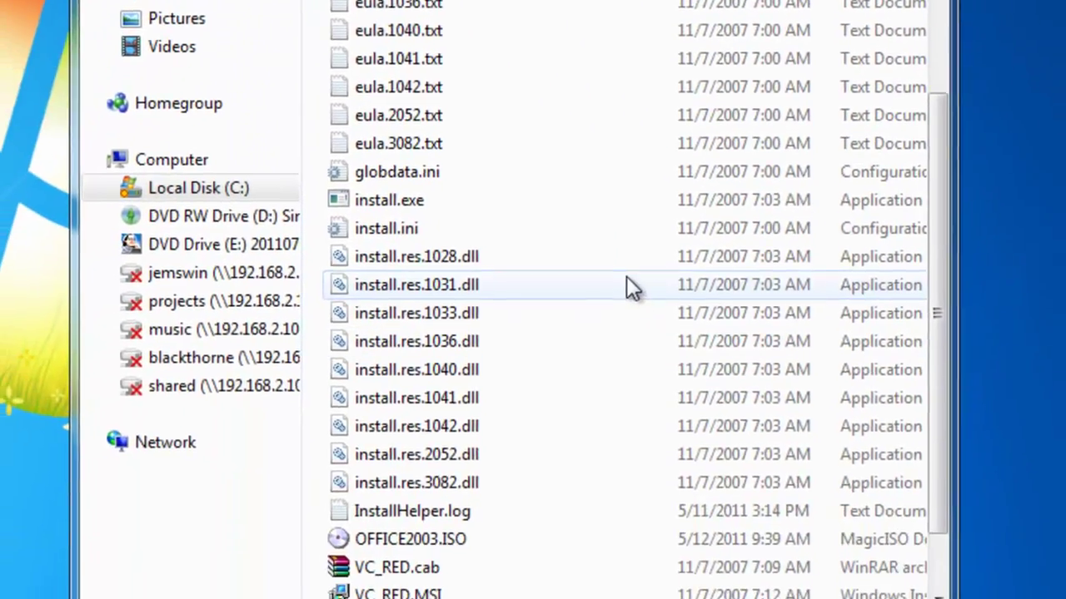
right_click(621, 484)
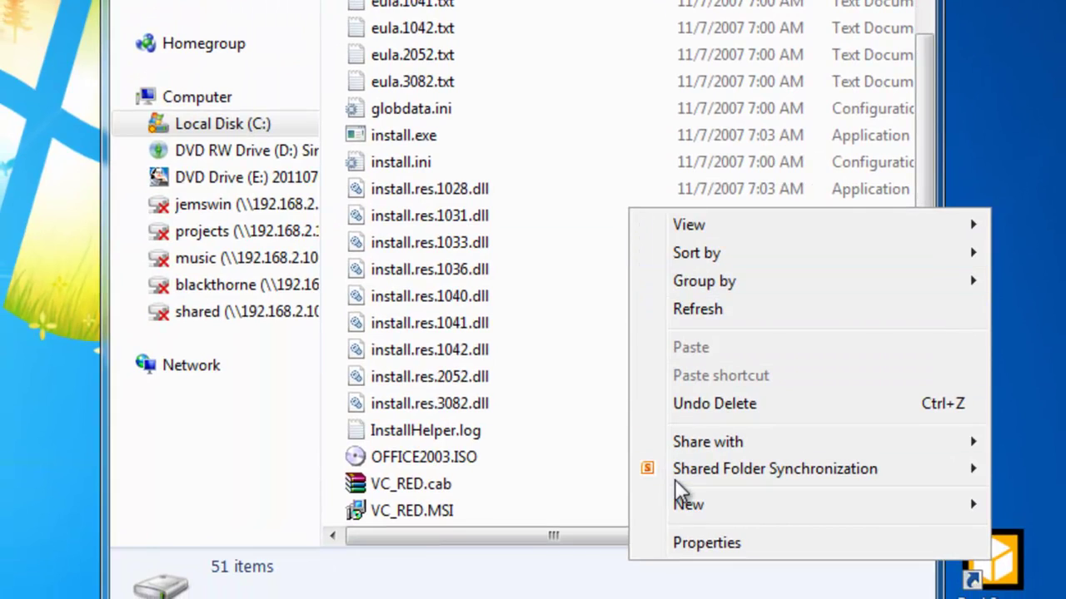
mouse_move(679, 505)
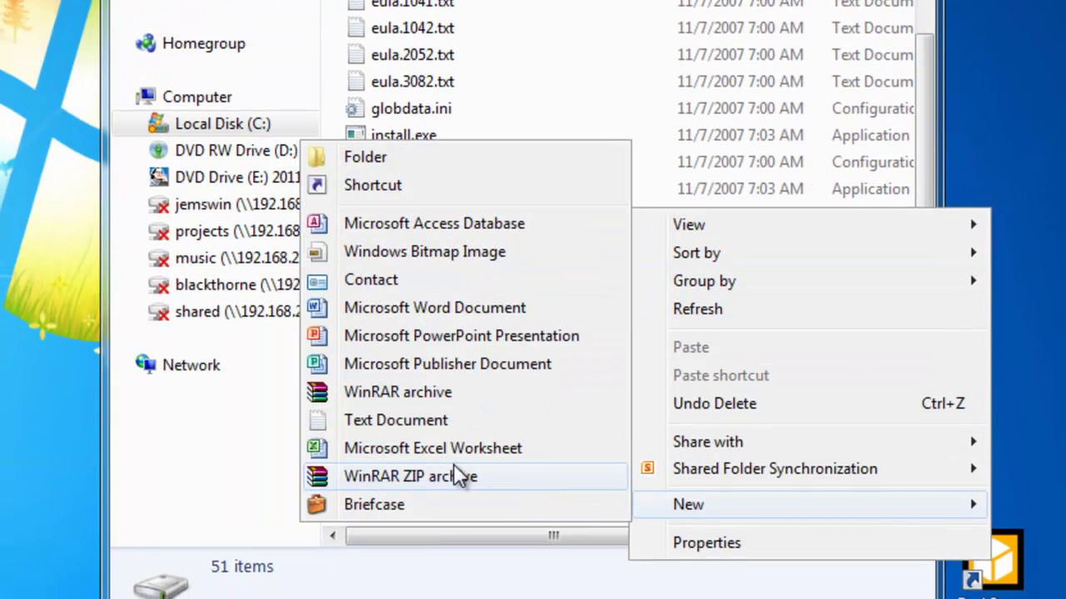
click(409, 416)
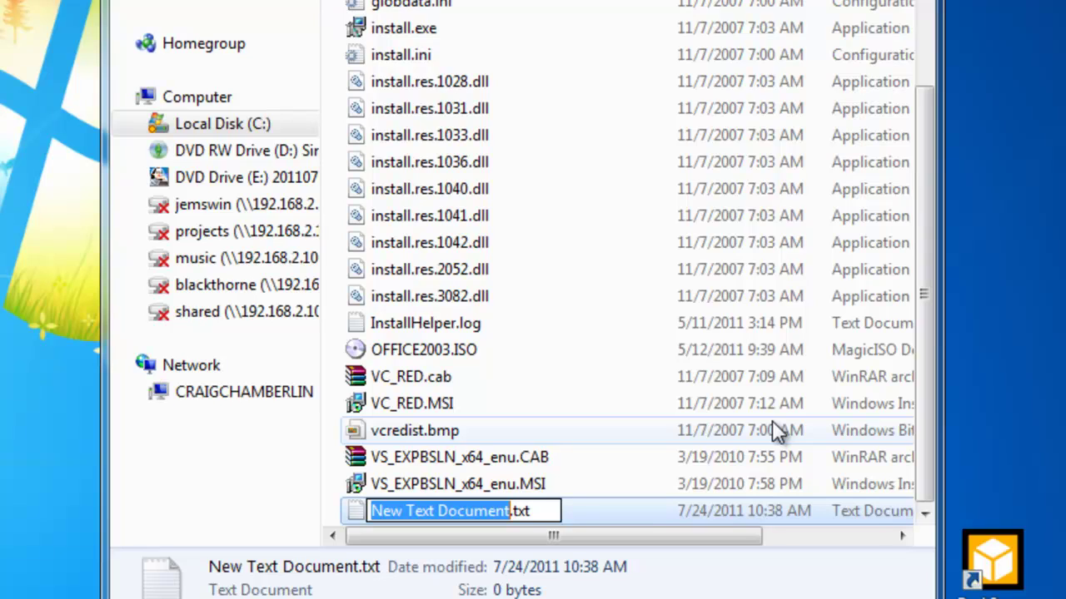
Step: Rename the new file to 55445544.txt and open it in Notepad
text(55)
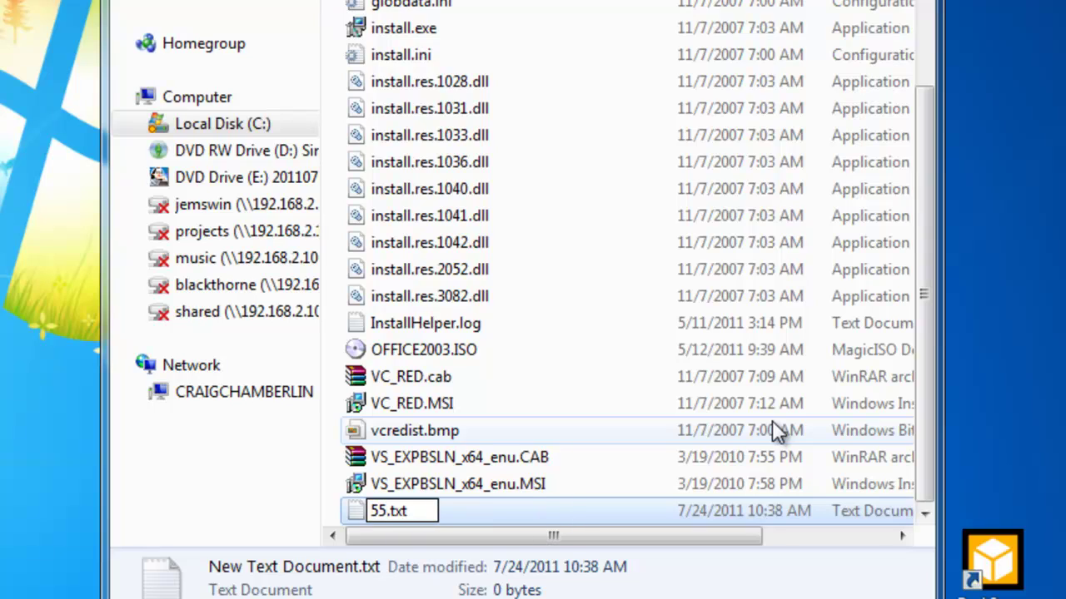
text(2)
key(BackSpace)
text(44)
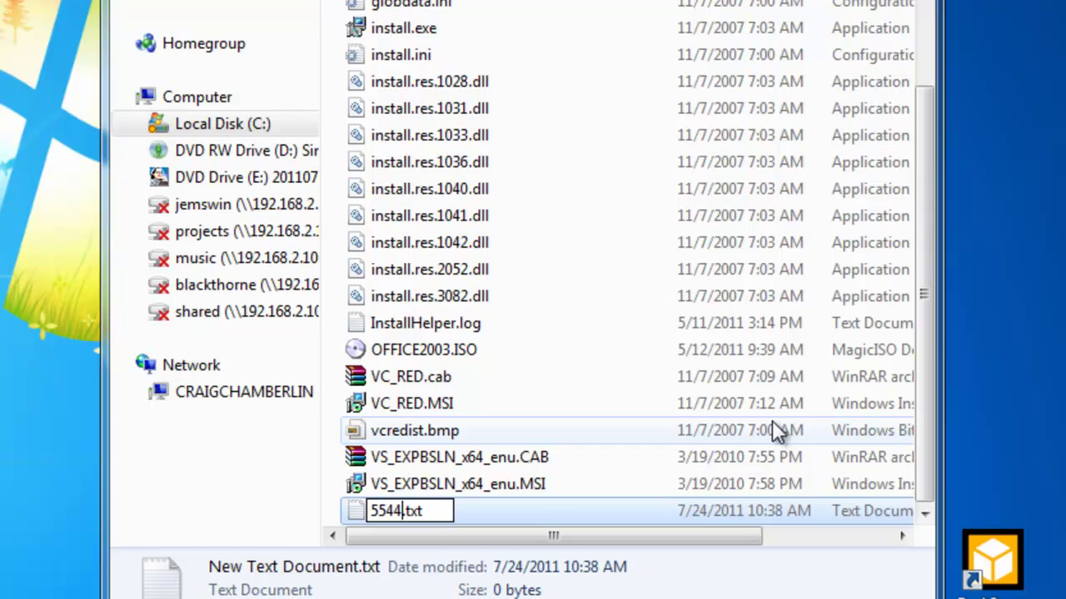
text(5544)
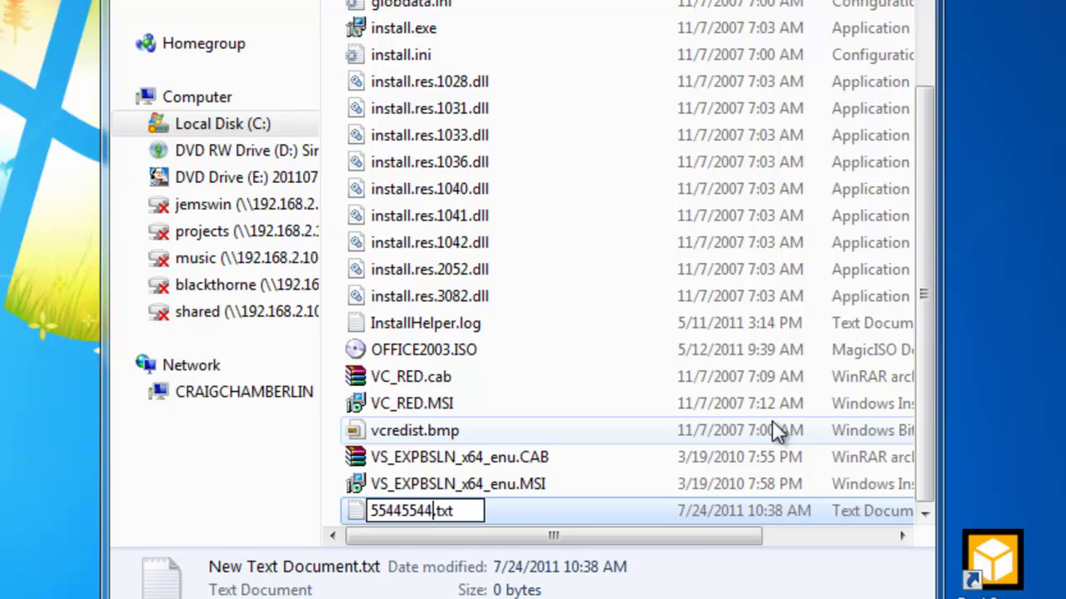
key(Return)
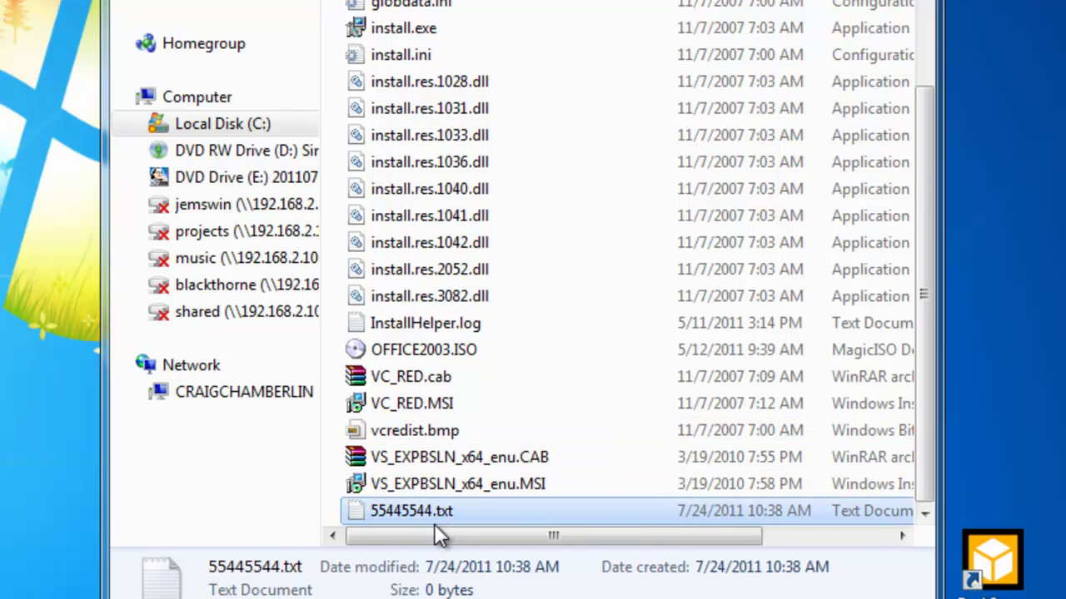
double_click(410, 511)
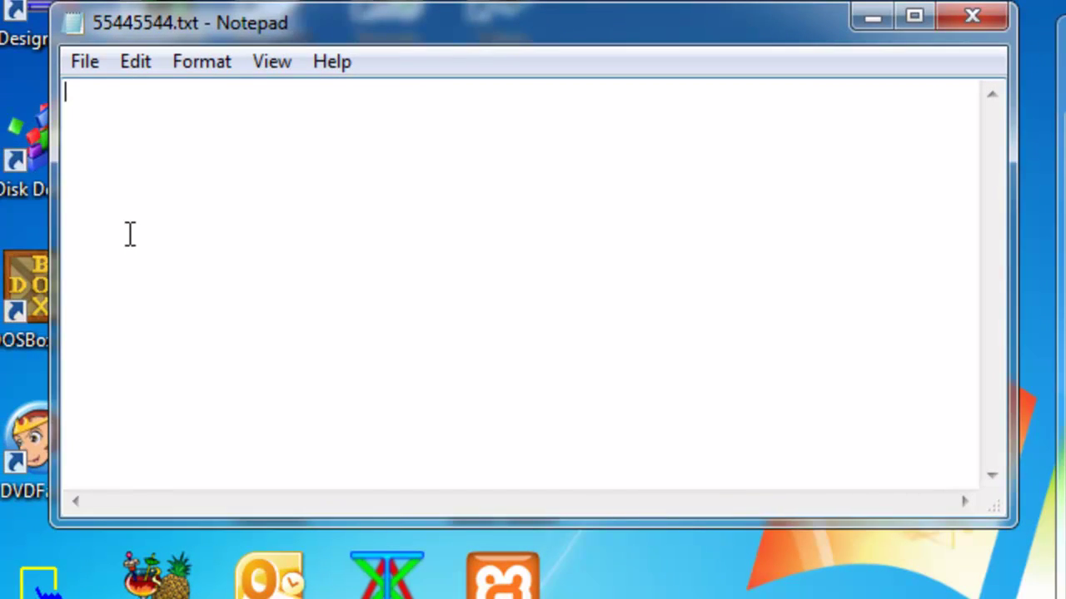
Step: Type a MsgBox(" line, replacing the download-warning message with a prank message about free downloads ending in ");
text(MSgBo)
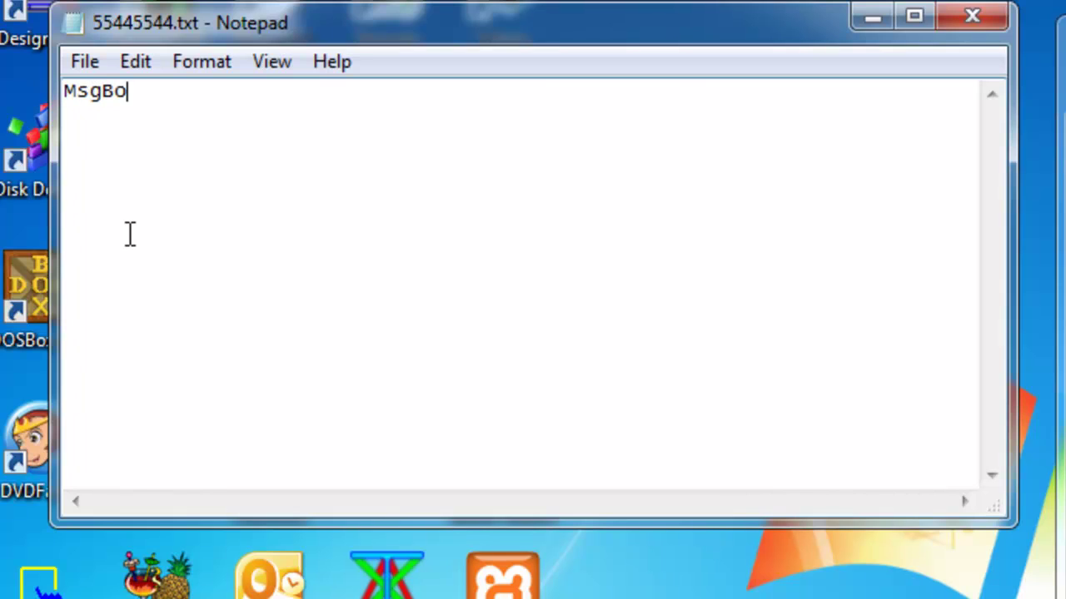
text(x(")
text(DO NOT DOWNL)
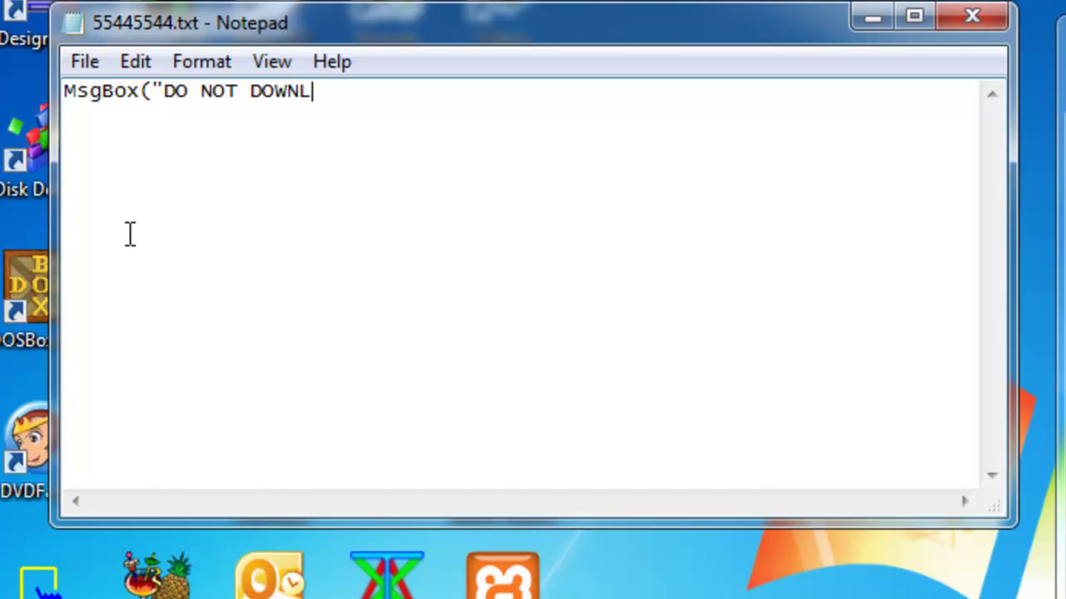
text(OAD PORN ON THIS COMPT)
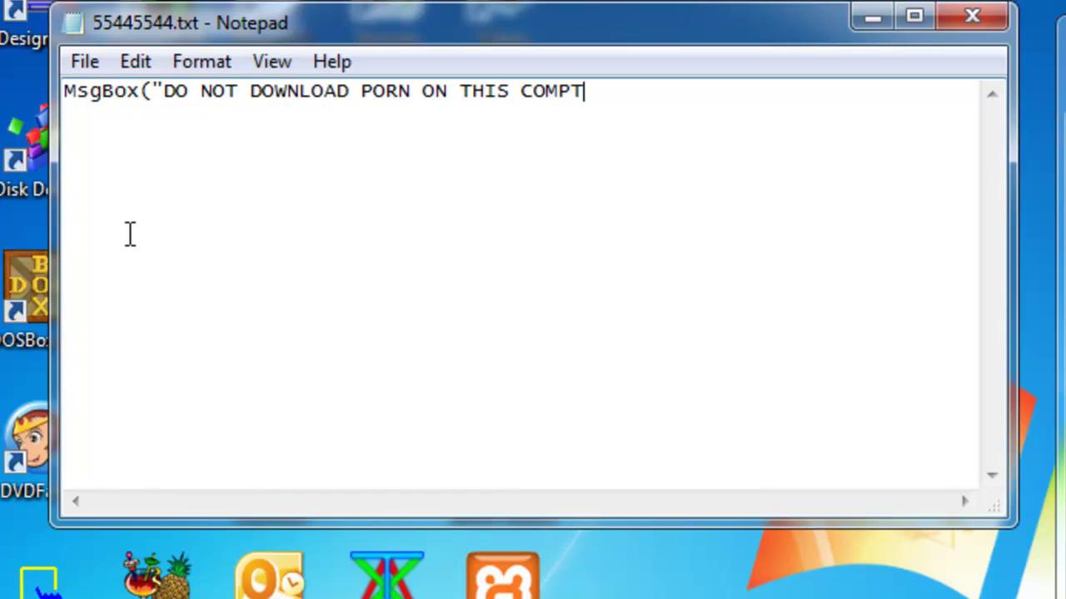
key(BackSpace)
text(UTER!!)
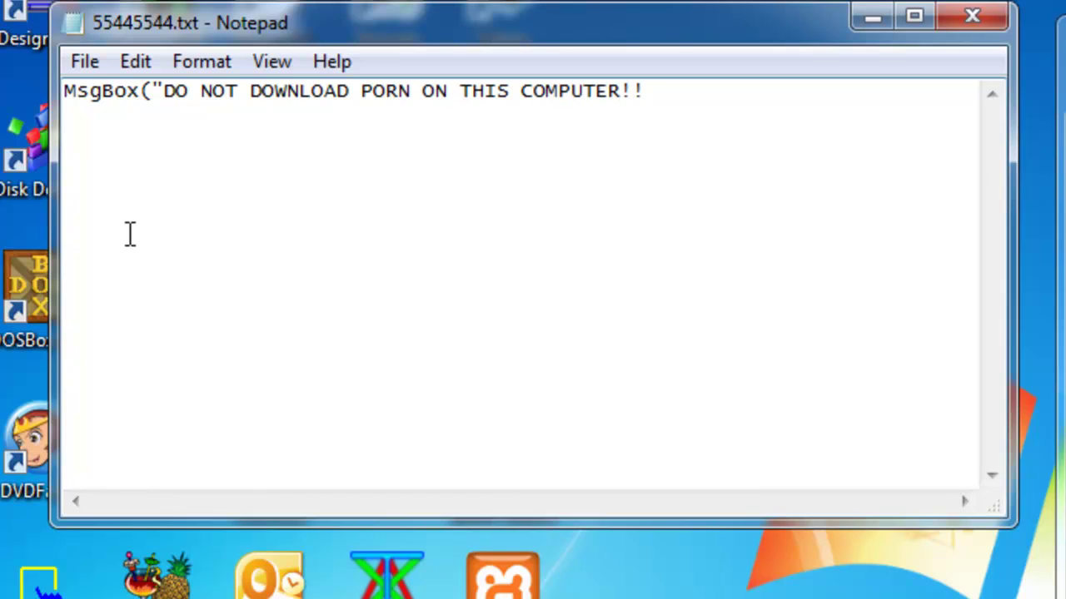
key(BackSpace)
key(BackSpace)
key(BackSpace)
key(BackSpace)
key(BackSpace)
key(BackSpace)
key(BackSpace)
key(BackSpace)
key(BackSpace)
key(BackSpace)
key(BackSpace)
key(BackSpace)
key(BackSpace)
key(BackSpace)
key(BackSpace)
key(BackSpace)
key(BackSpace)
key(BackSpace)
key(BackSpace)
key(BackSpace)
key(BackSpace)
key(BackSpace)
key(BackSpace)
key(BackSpace)
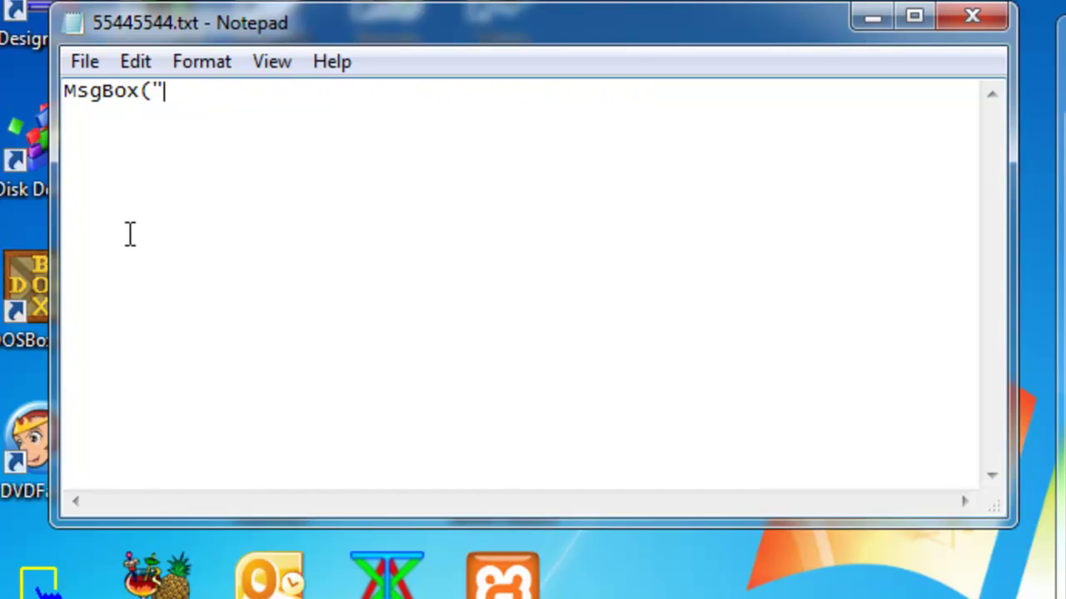
Step: Finish typing the prank MsgBox message line, ending it with ");"
text(YOU LIKE F)
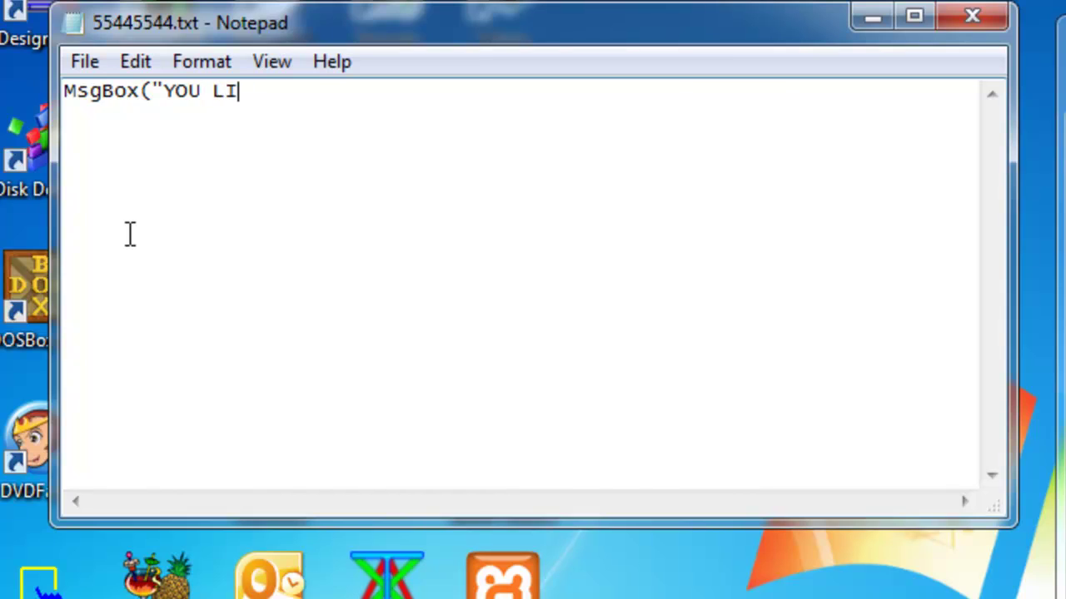
text(REE PORN?? YOU CAN DOWNLOAD TONS FOR FREE!! WE LOVE YOU LONG TIME!!");)
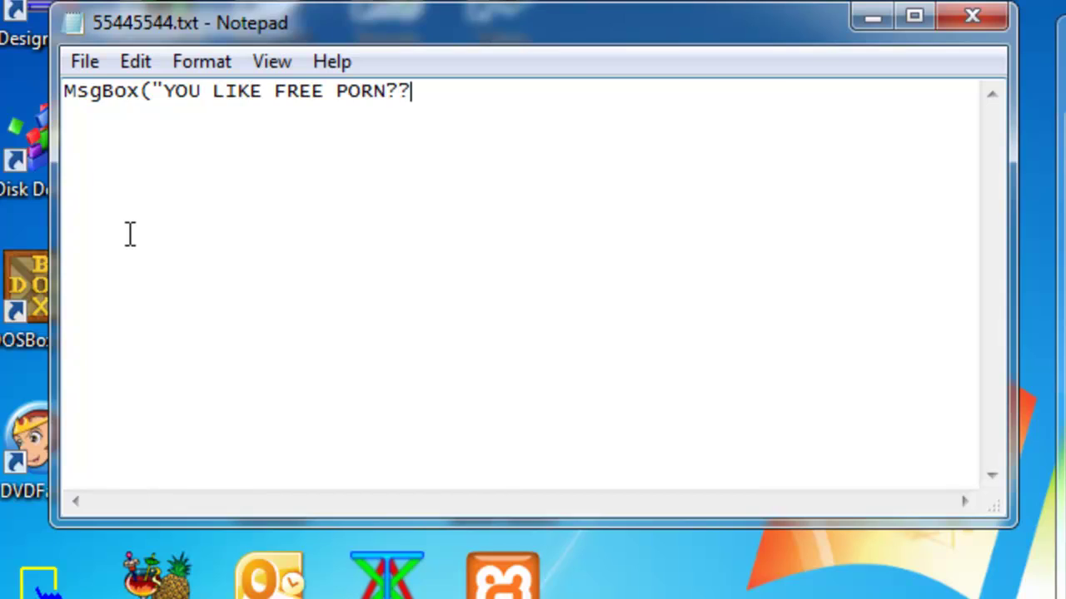
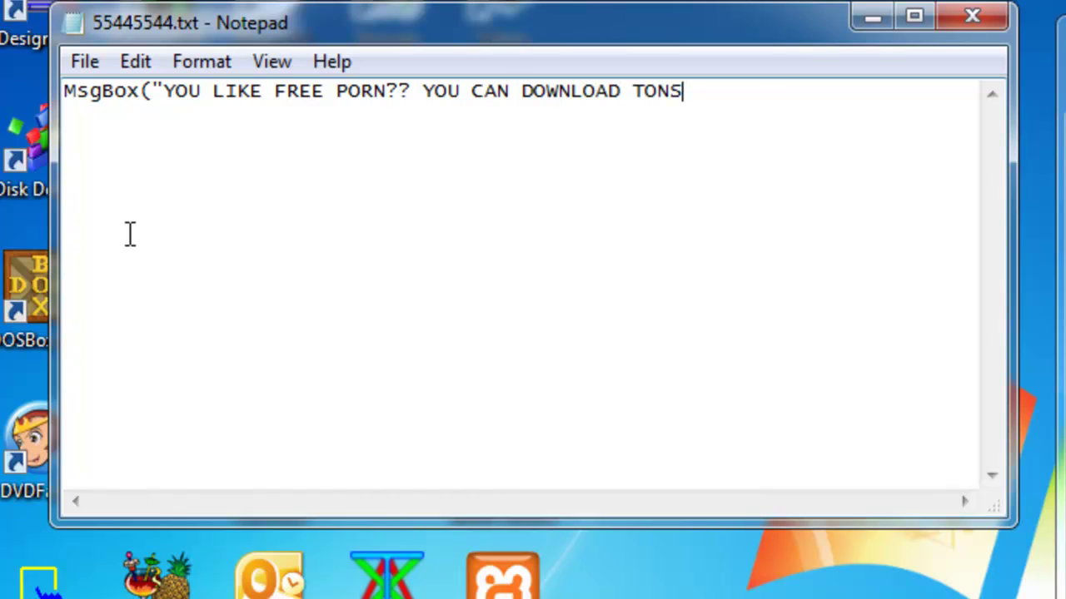
Step: Type a MsgBox(" line, replacing the download-warning message with a prank message about free downloads ending in ");
Step: Finish typing the prank MsgBox message line, ending it with ");"
text( FOR FREE)
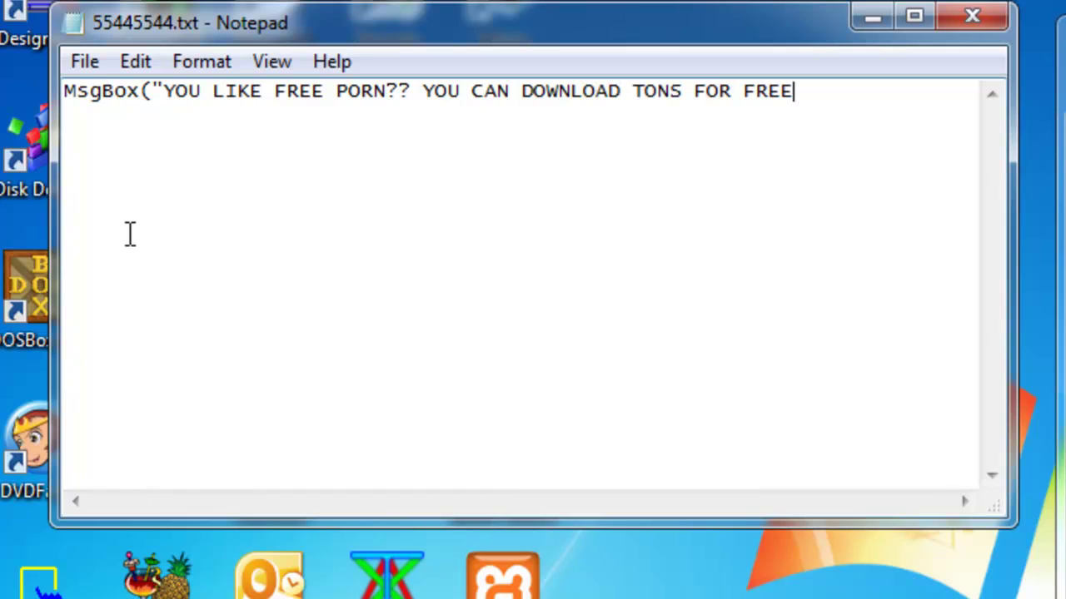
text(!! WE LOVE )
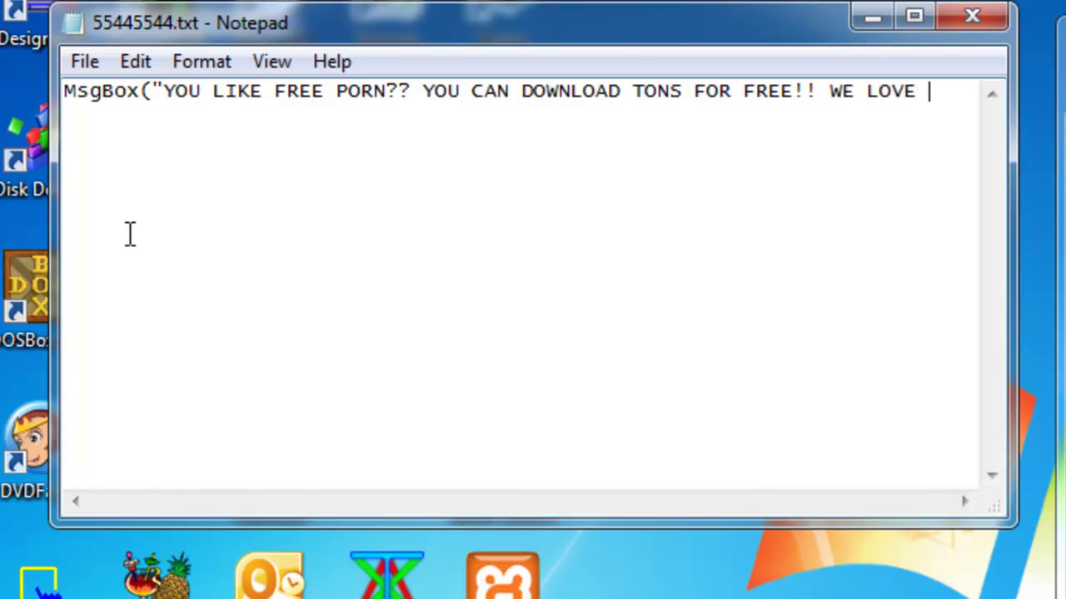
text(YOU LONG TIME)
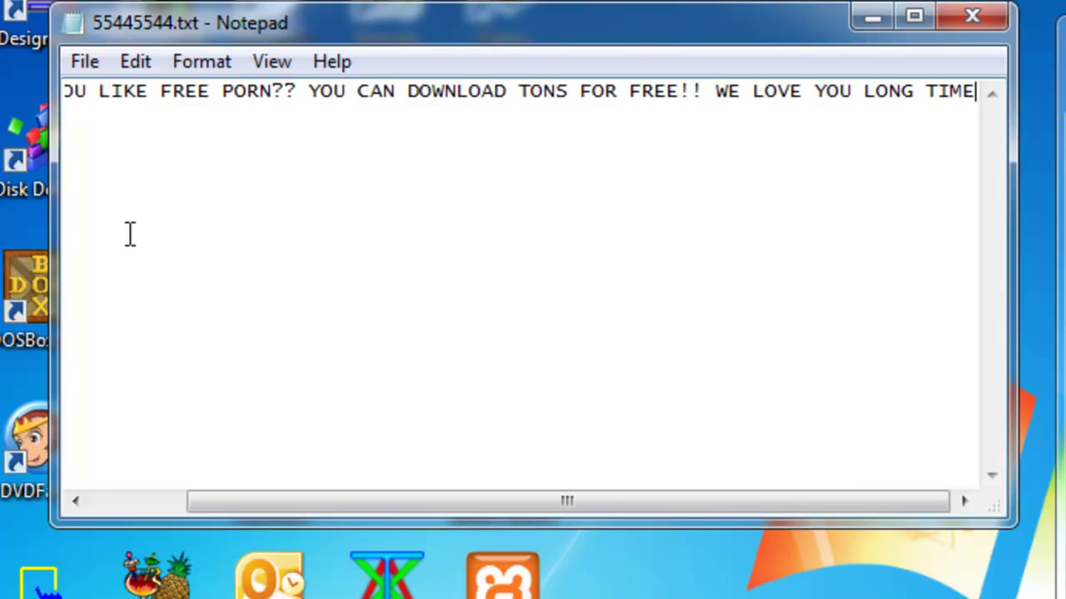
text(!!")
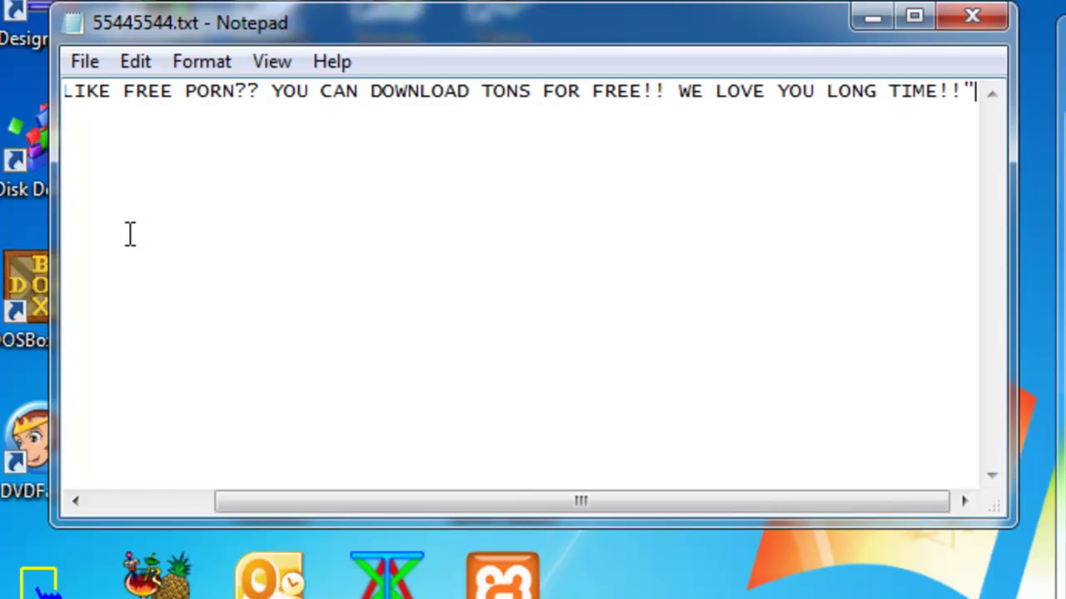
text();)
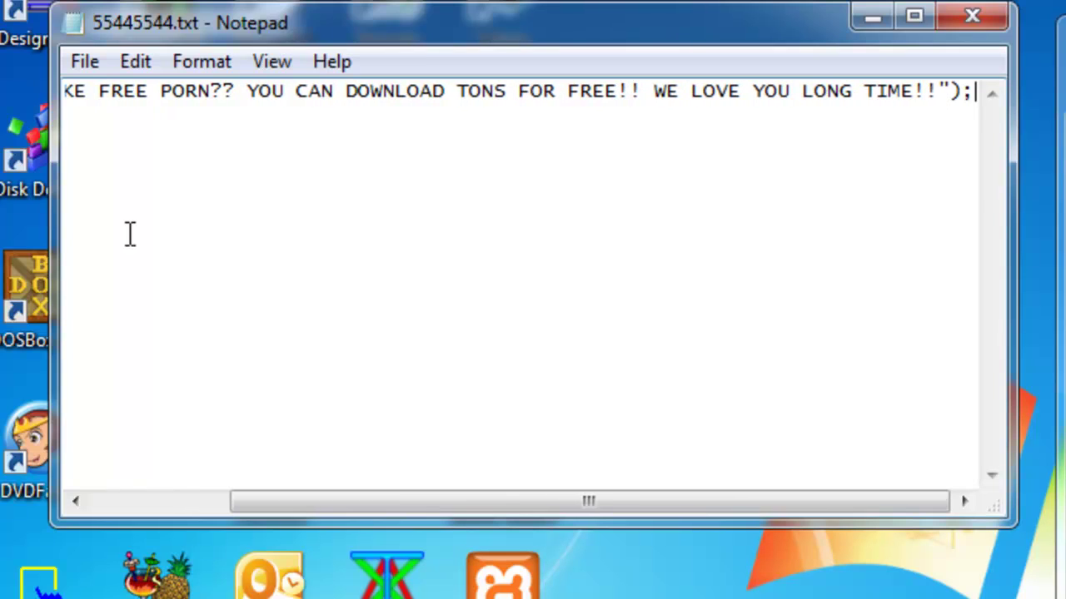
key(BackSpace)
key(Left)
key(Right)
Step: Save the script as 55445544.vbs in C:\, replacing the .txt extension
click(72, 63)
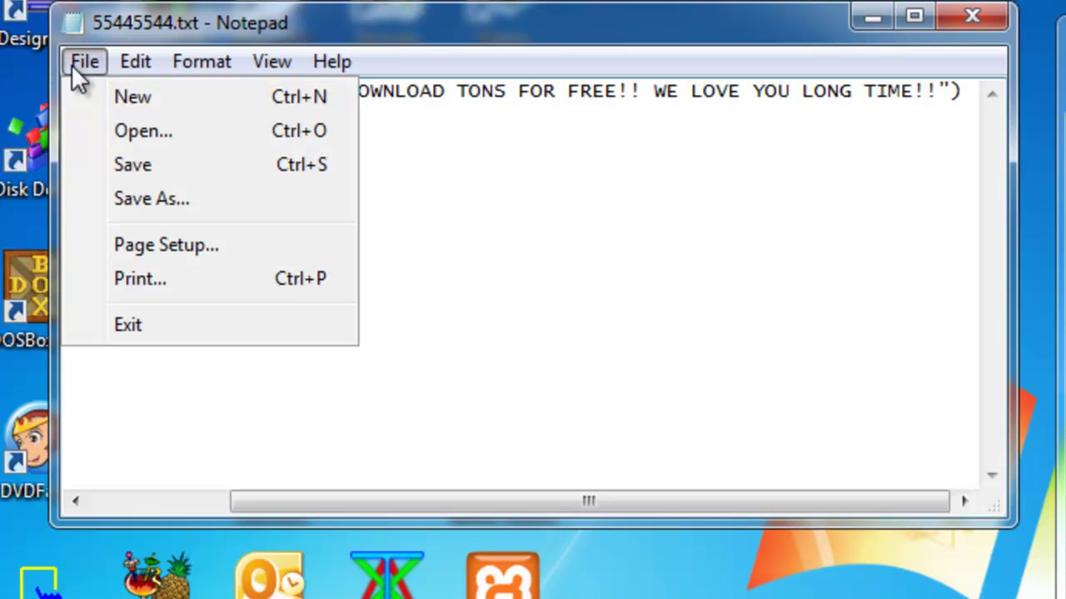
click(137, 210)
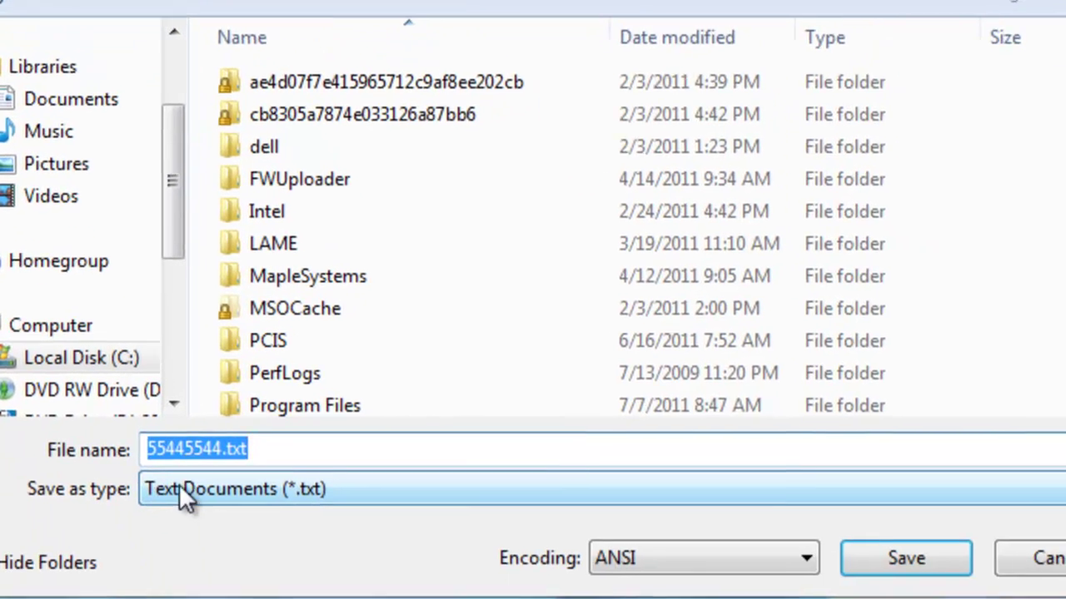
click(309, 598)
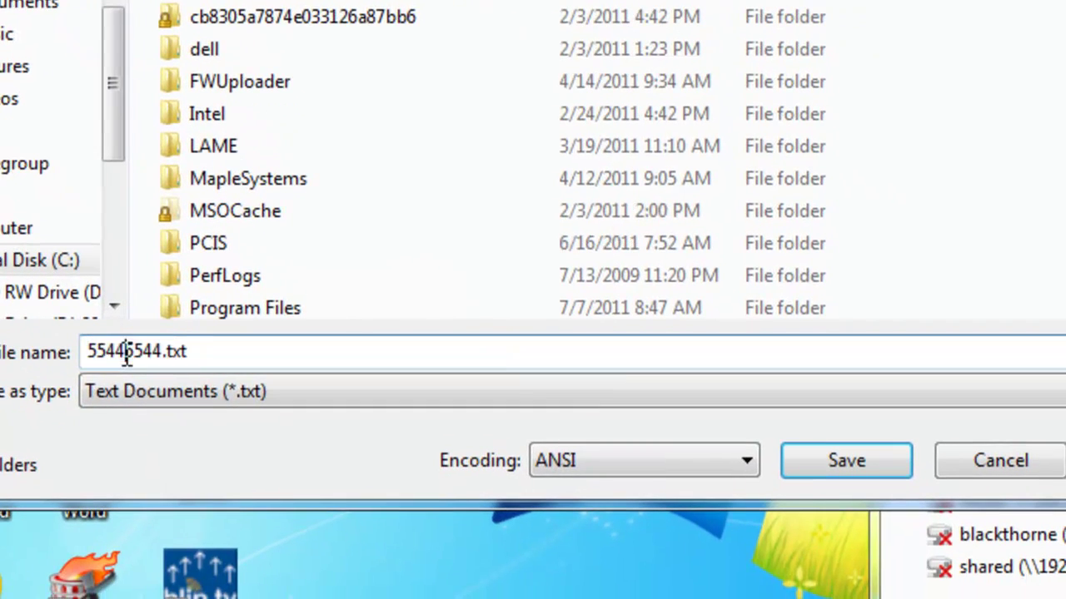
click(190, 356)
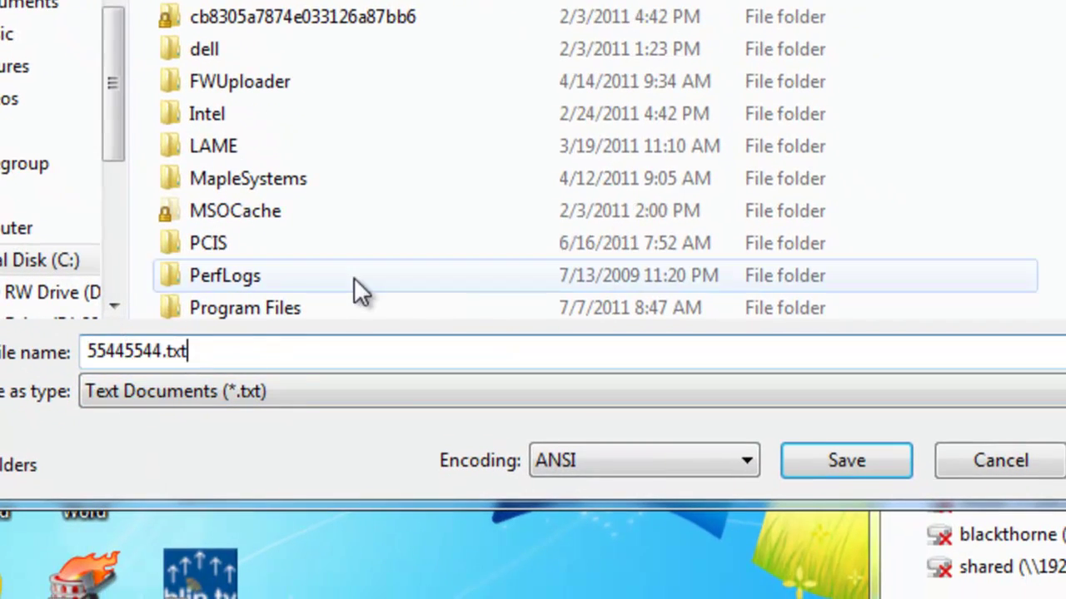
key(BackSpace)
key(BackSpace)
key(BackSpace)
text(VBS)
key(BackSpace)
key(BackSpace)
key(BackSpace)
text(vbs)
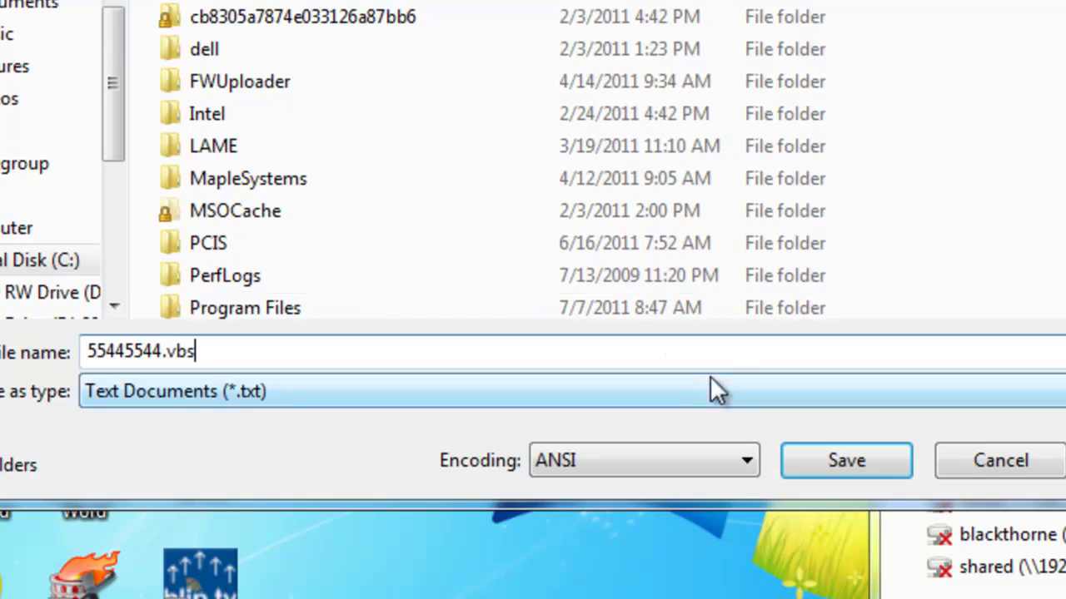
click(843, 464)
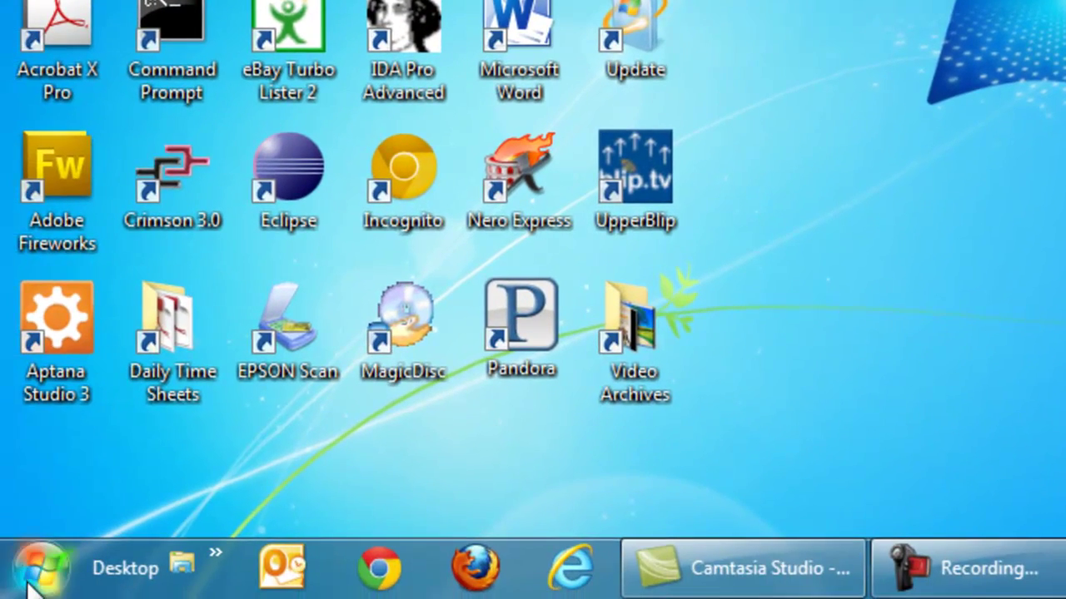
Step: Launch Command Prompt by searching for "command" in the Start menu
click(29, 585)
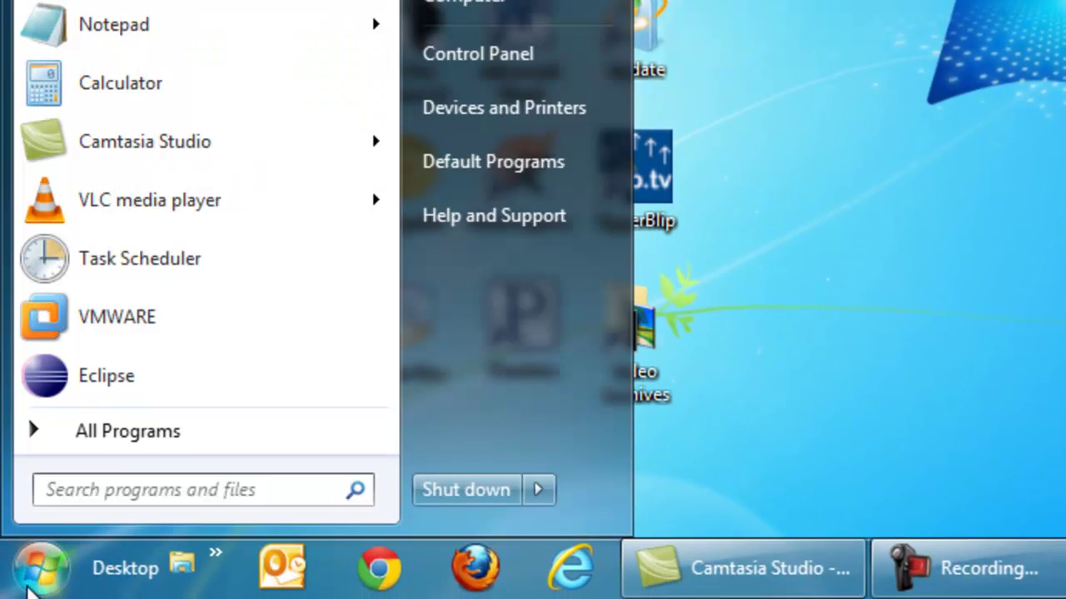
click(87, 491)
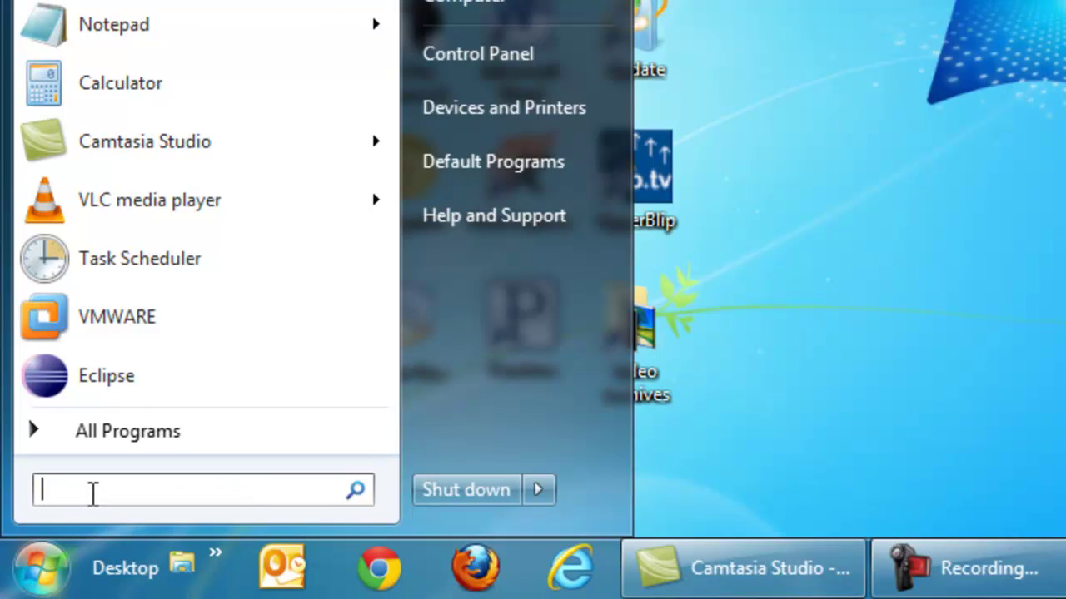
text(command)
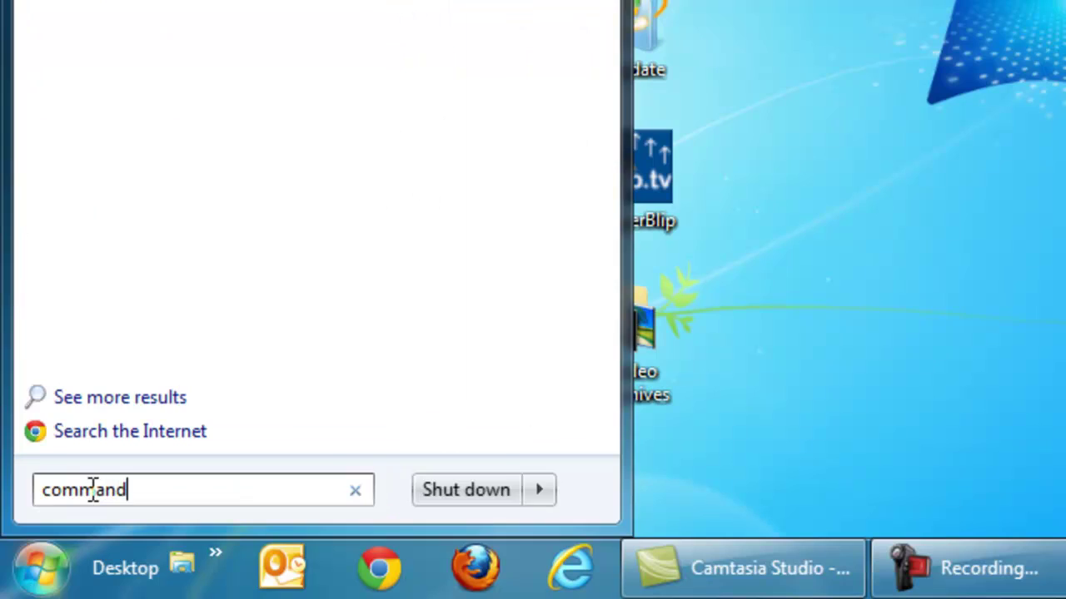
key(Escape)
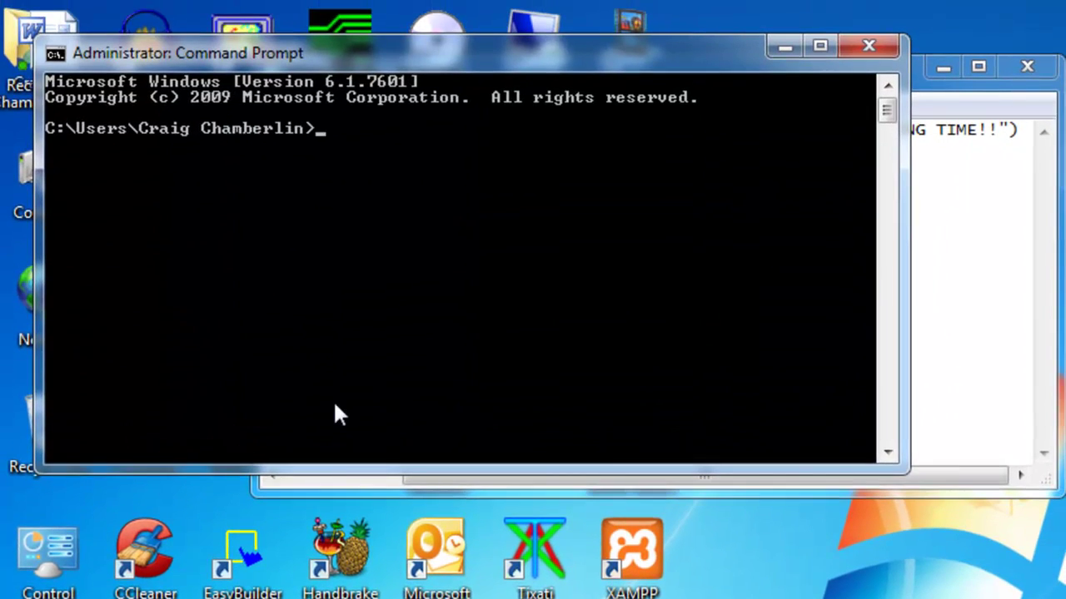
Step: Switch the prompt to c:\ with cd and enter 55445544.vbs to run the script
text(cd c:\)
key(BackSpace)
text(\)
key(Return)
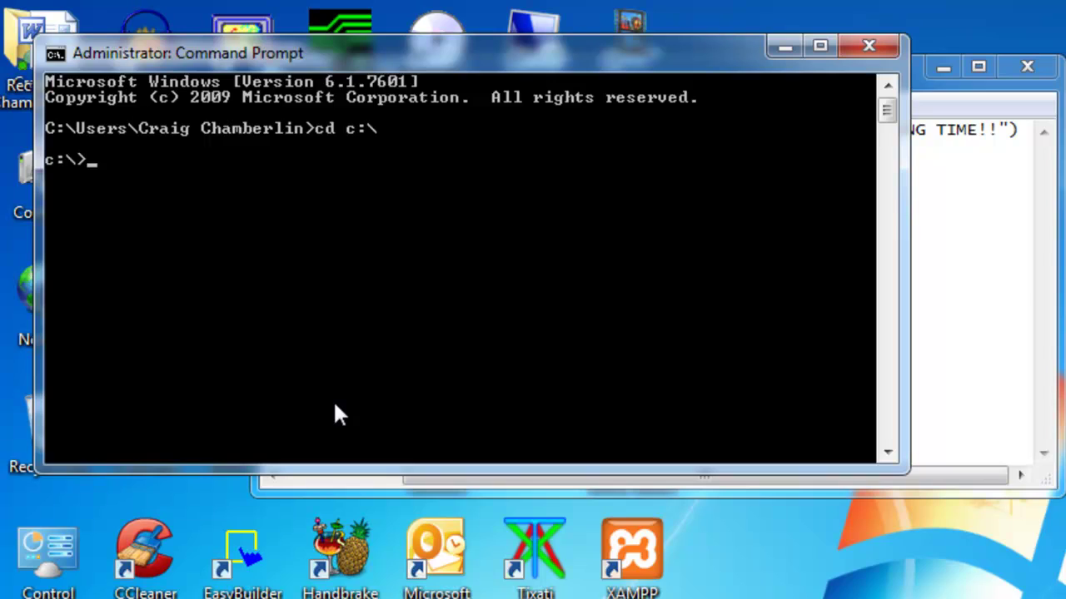
text(55445544.vbs)
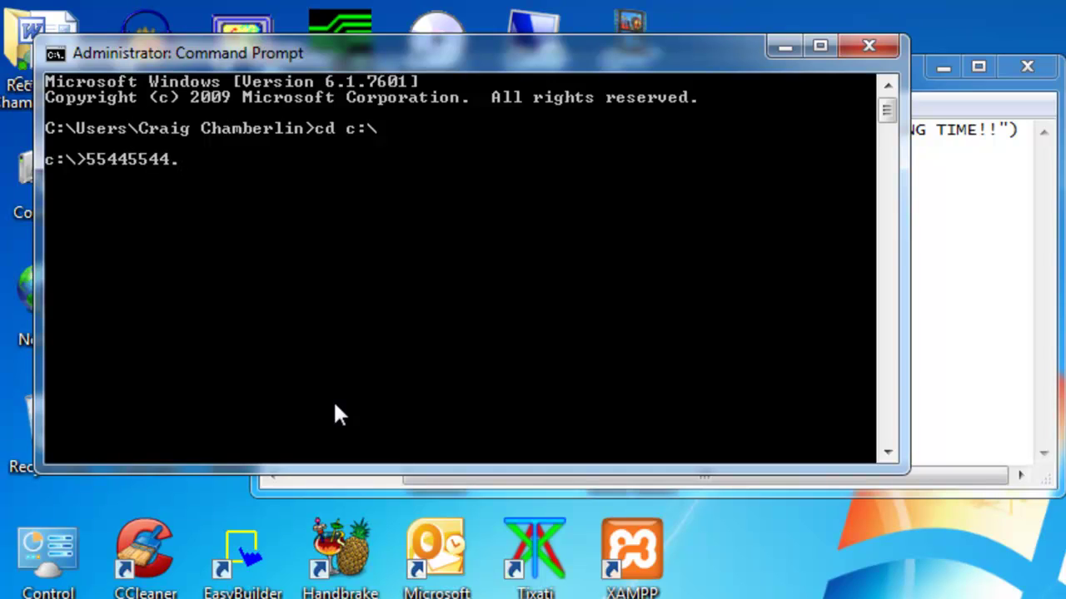
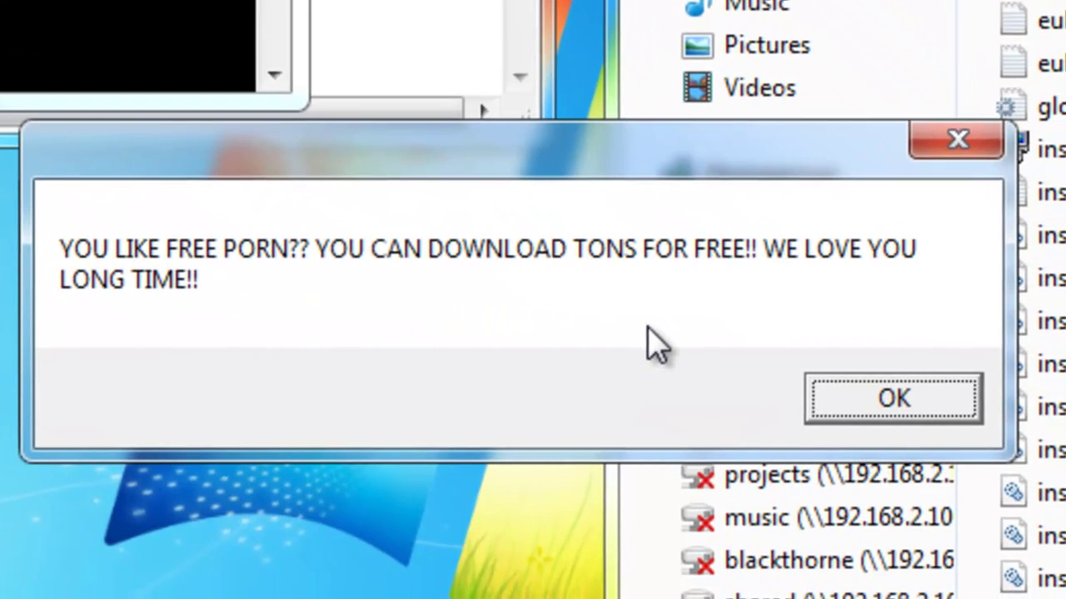
Step: Dismiss the script's pop-up message and search the Start menu for 'task'
click(854, 408)
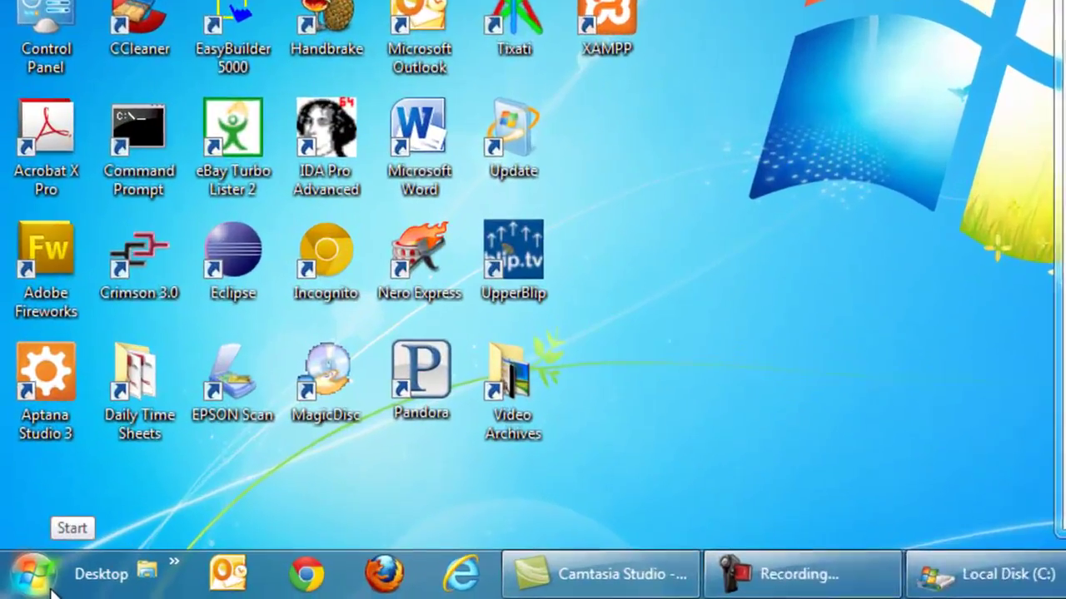
click(50, 585)
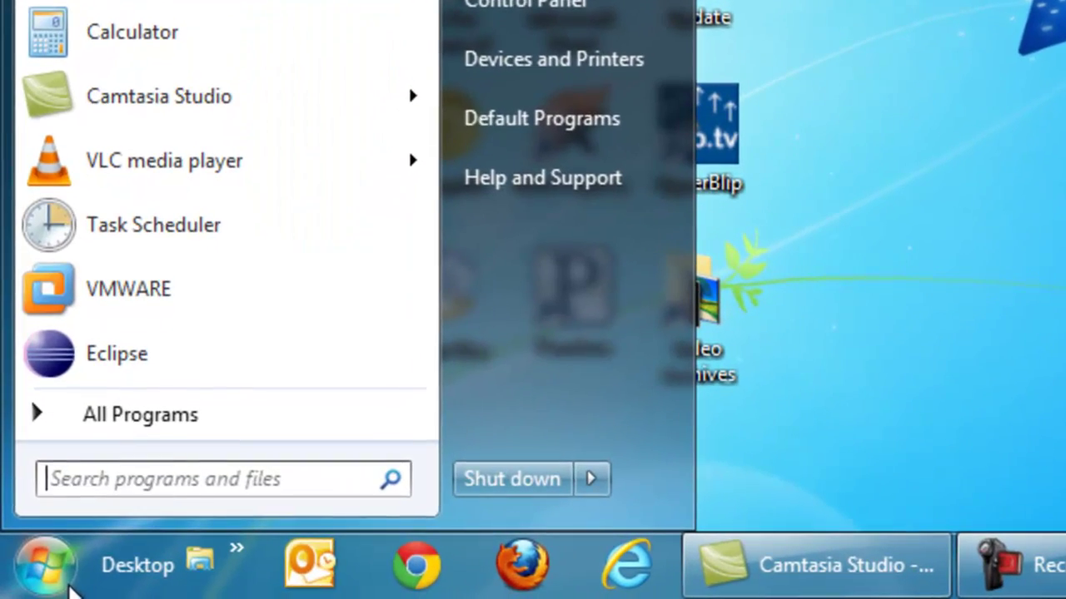
click(114, 491)
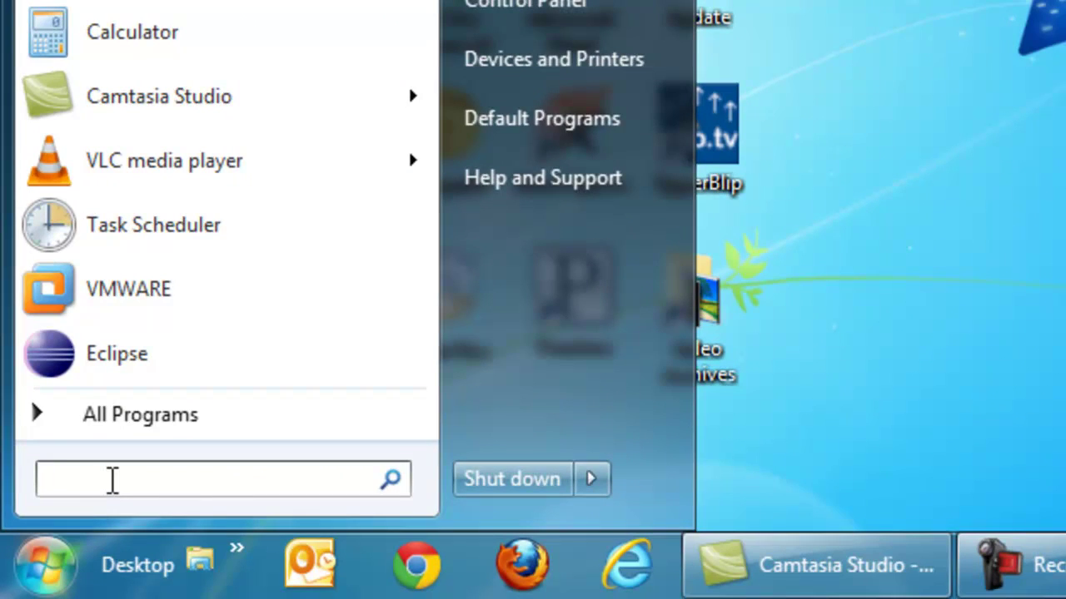
text(task)
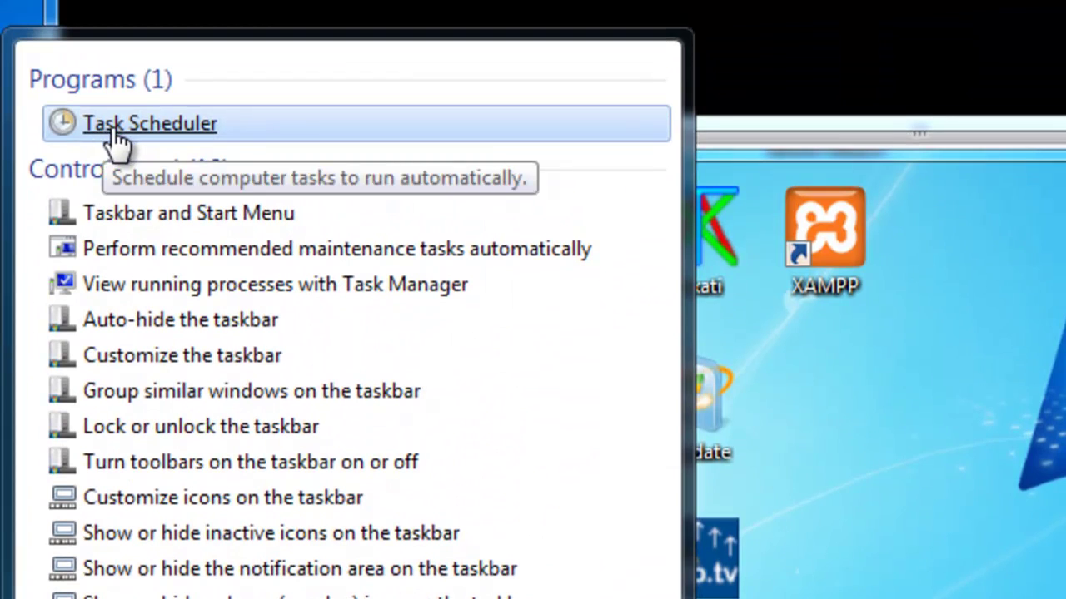
Step: Launch Task Scheduler, dismiss the corrupt-task error, and start a new task named 'important'
click(109, 131)
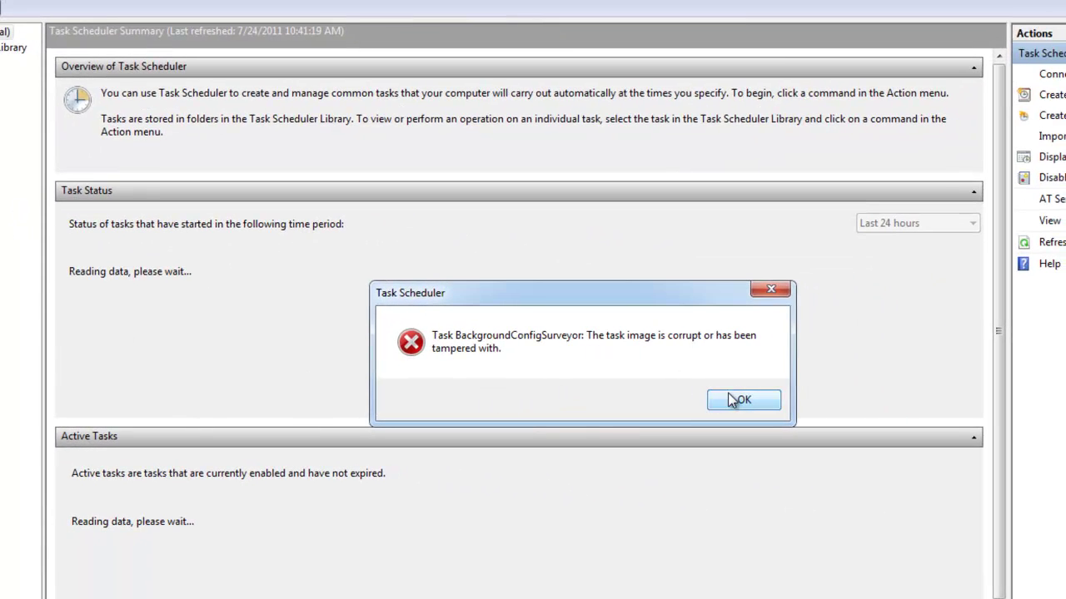
click(740, 399)
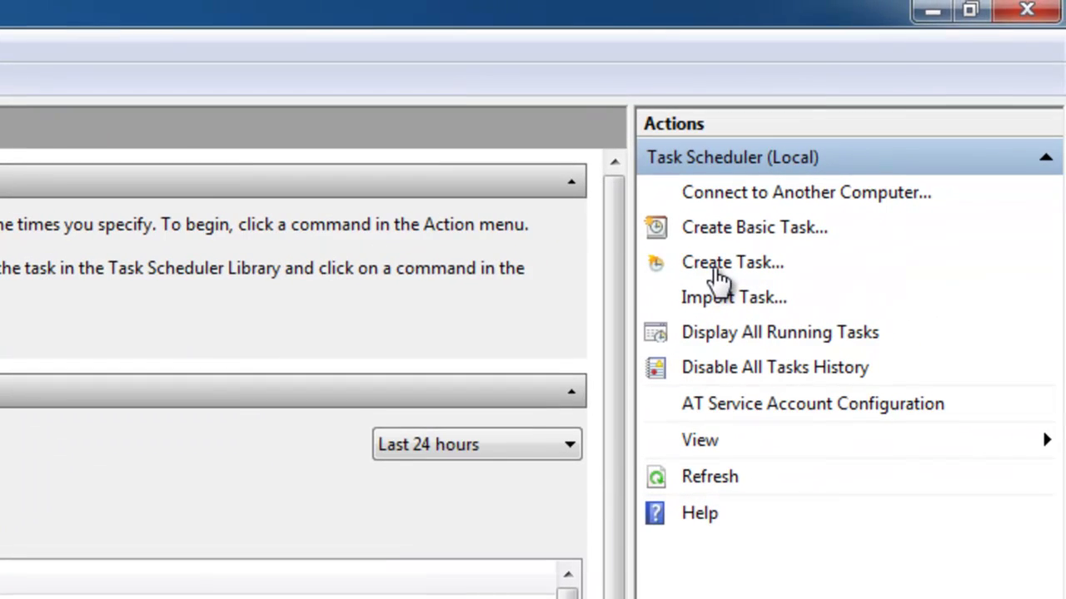
click(723, 264)
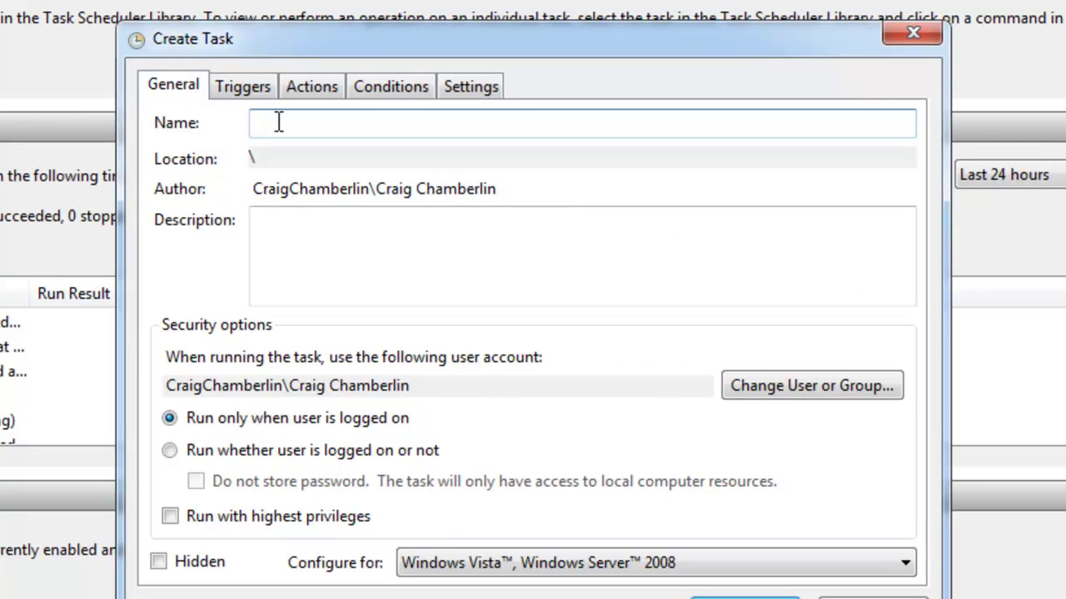
text(importnat)
key(BackSpace)
key(BackSpace)
key(BackSpace)
text(ant)
Step: Add a Daily trigger that repeats every 5 minutes for an Indefinite duration
click(244, 88)
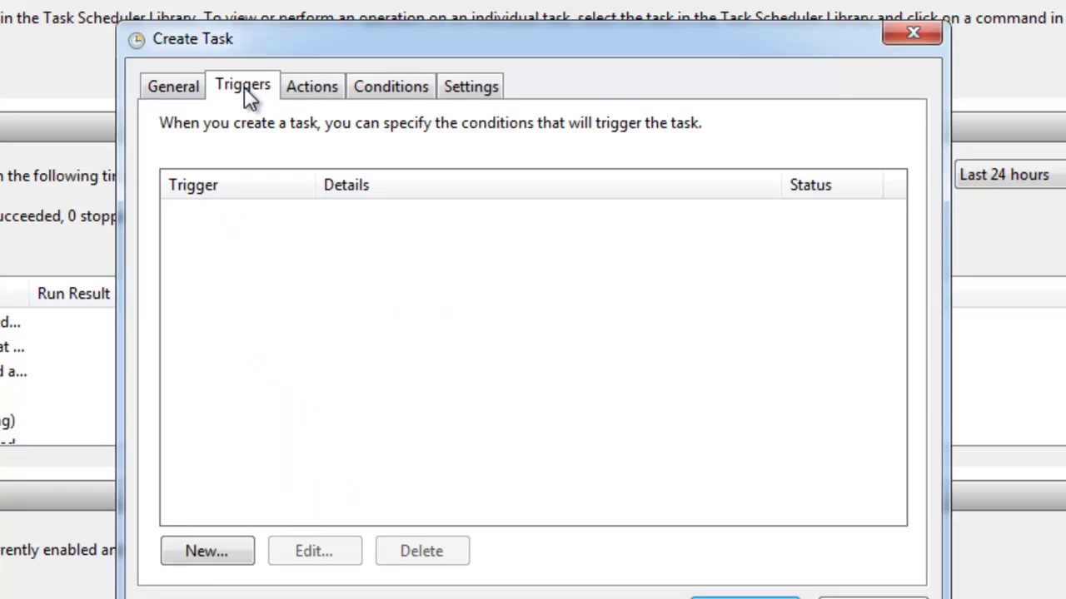
click(222, 551)
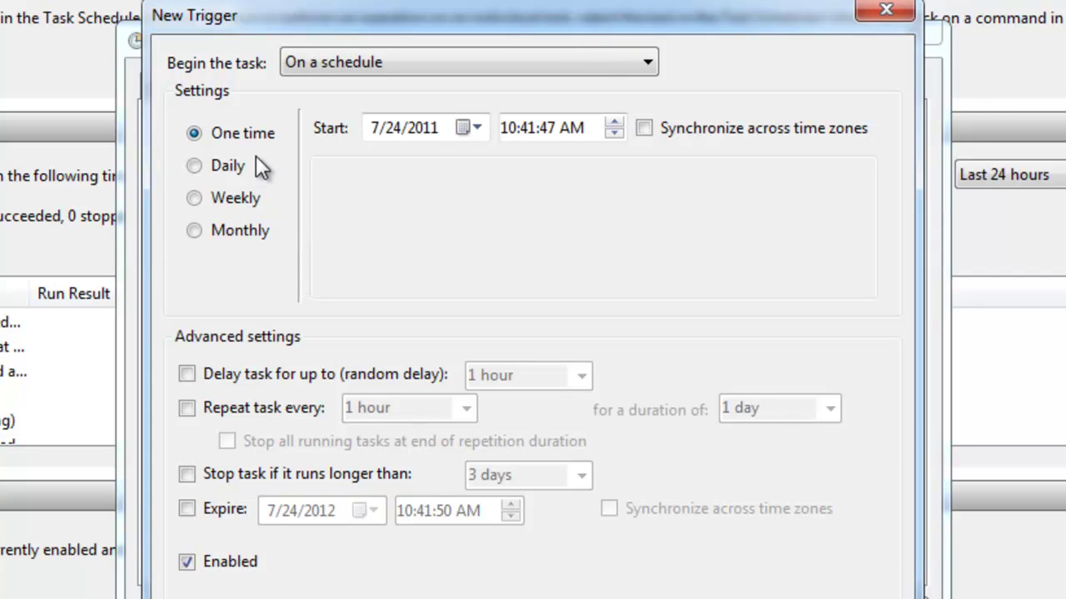
click(228, 164)
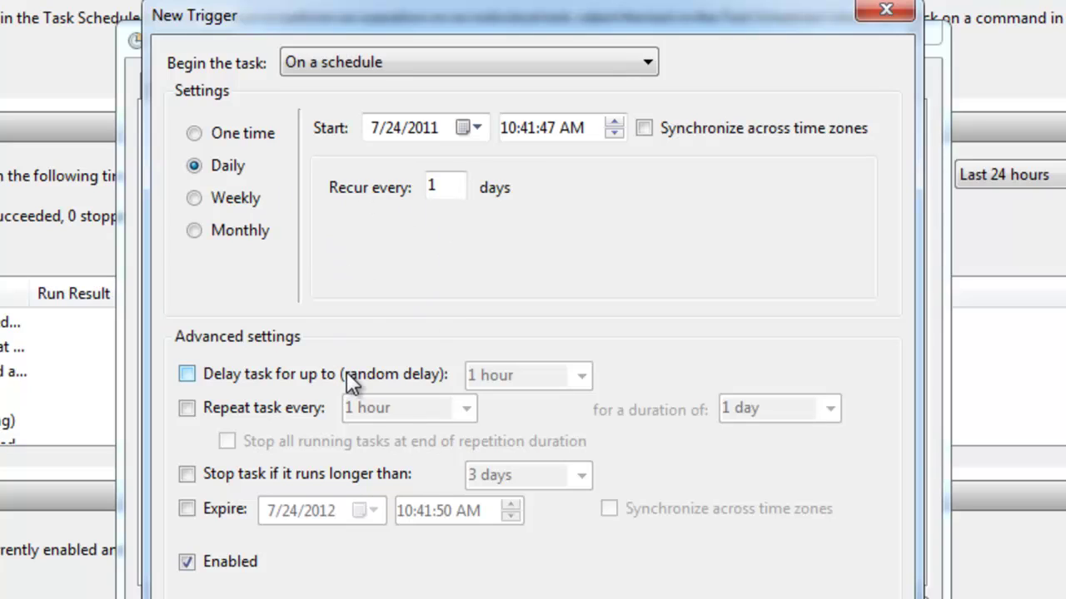
click(242, 409)
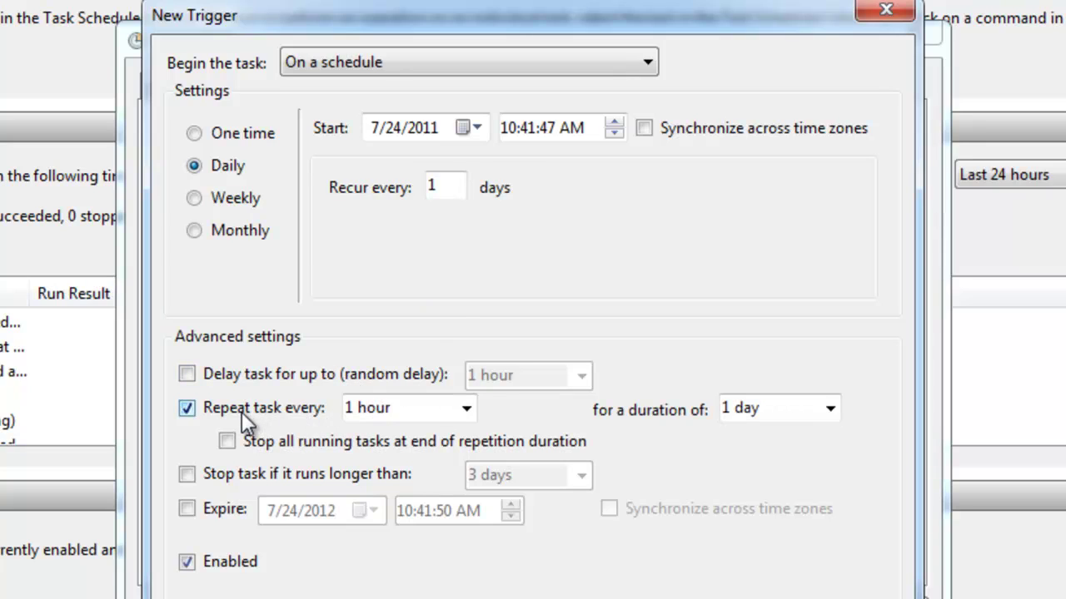
click(466, 408)
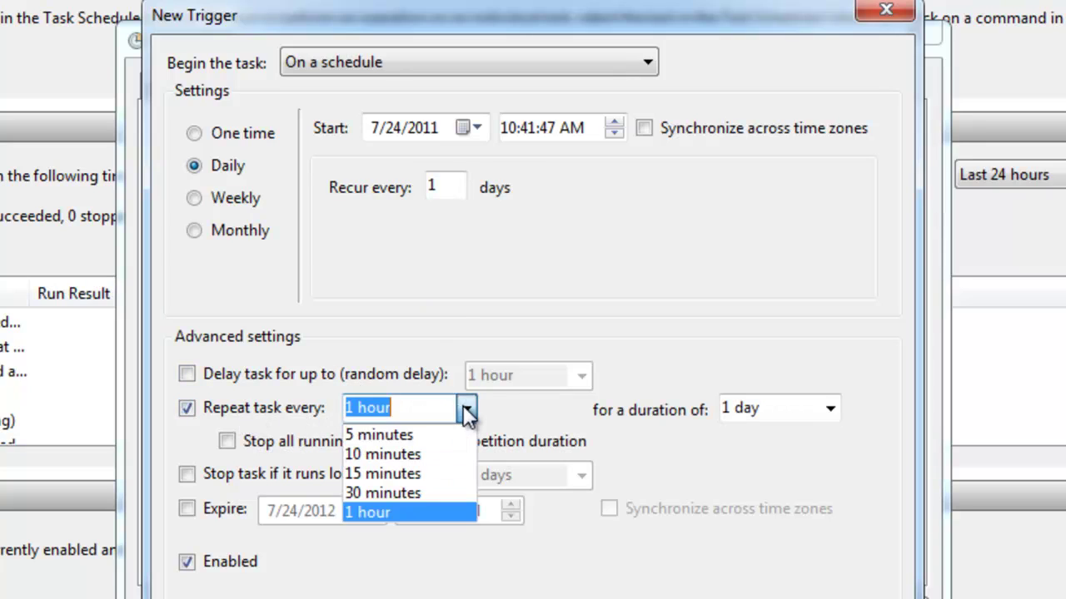
click(428, 433)
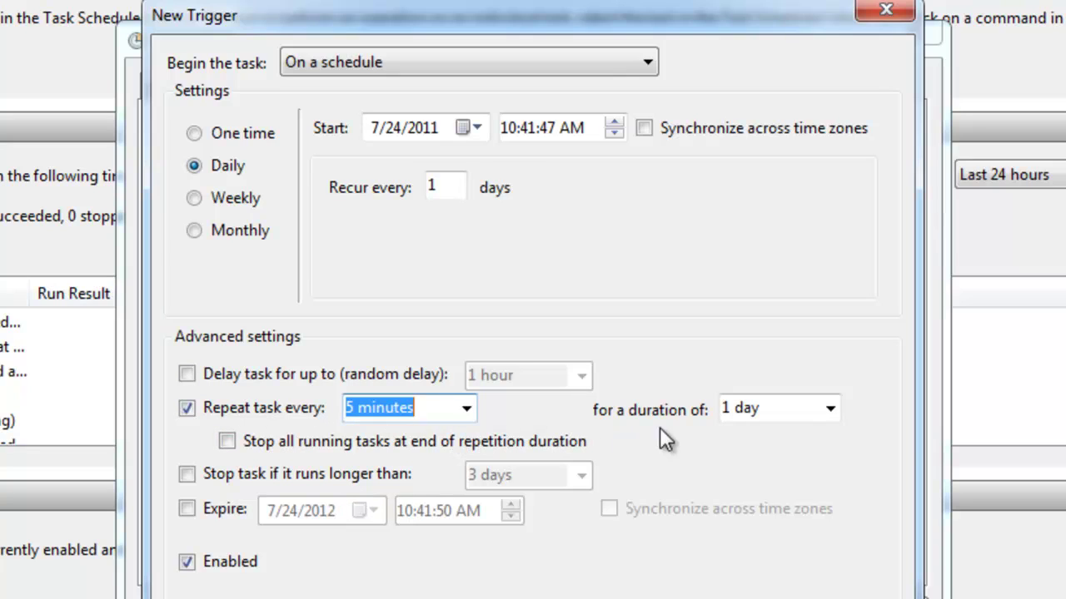
click(830, 409)
click(799, 435)
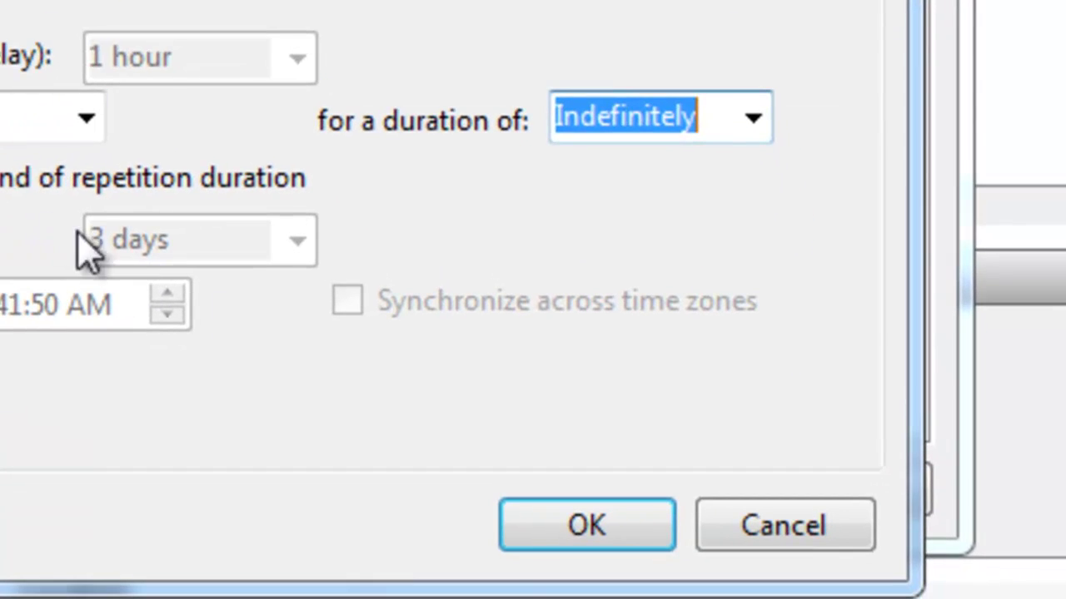
click(533, 543)
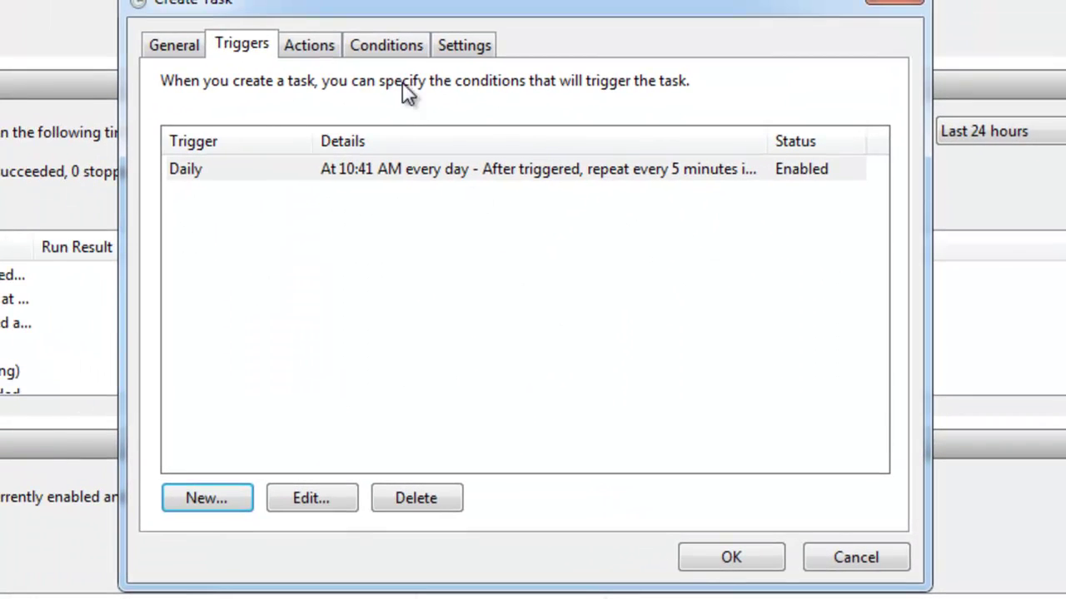
Step: Add a 'Start a program' action that runs the script C:\55445544.vbs
click(317, 47)
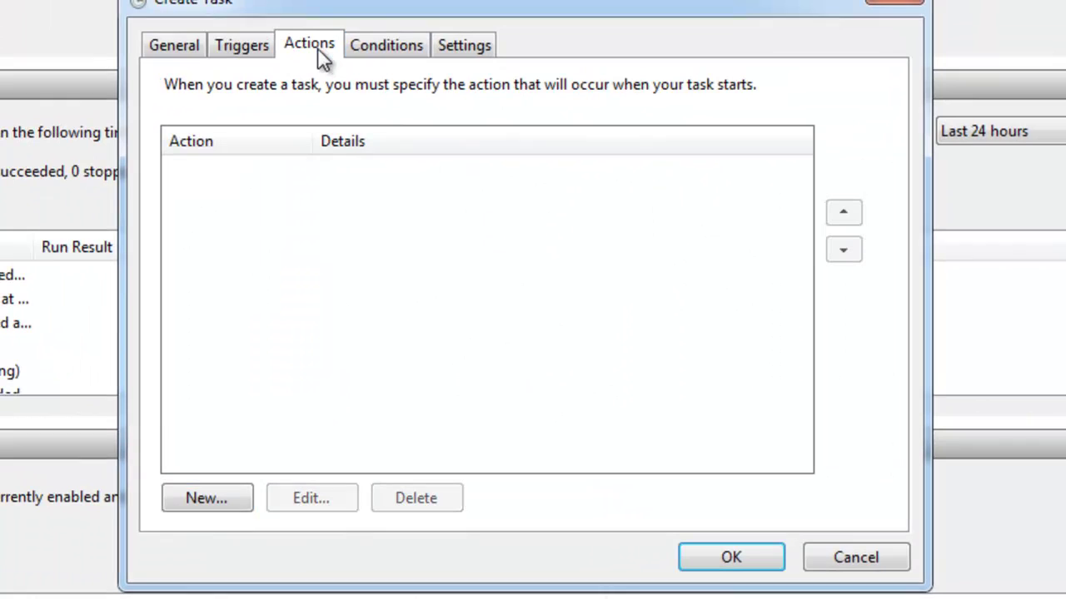
click(206, 503)
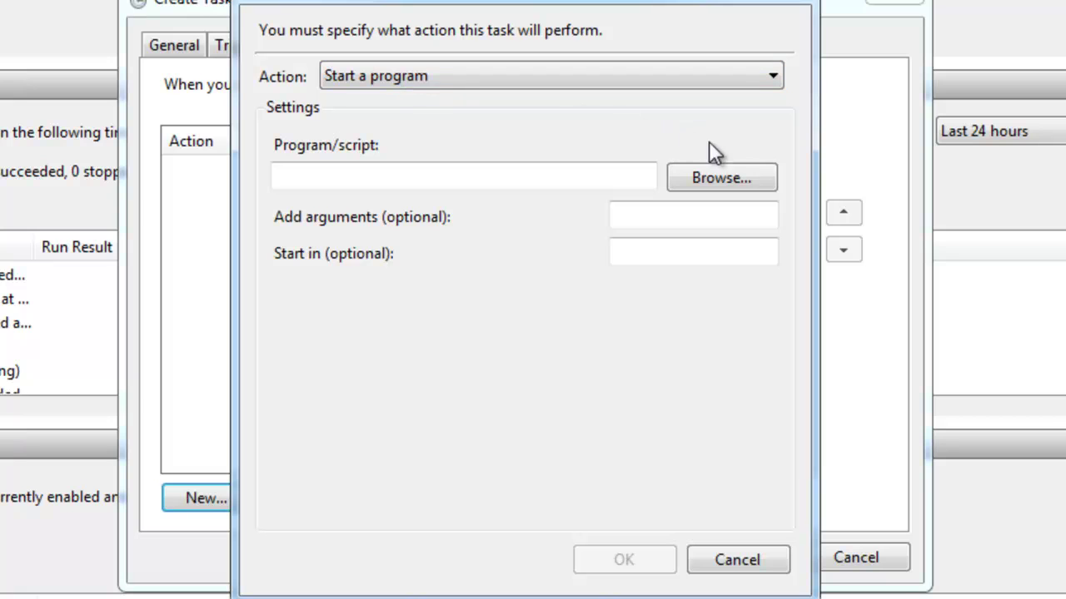
click(721, 178)
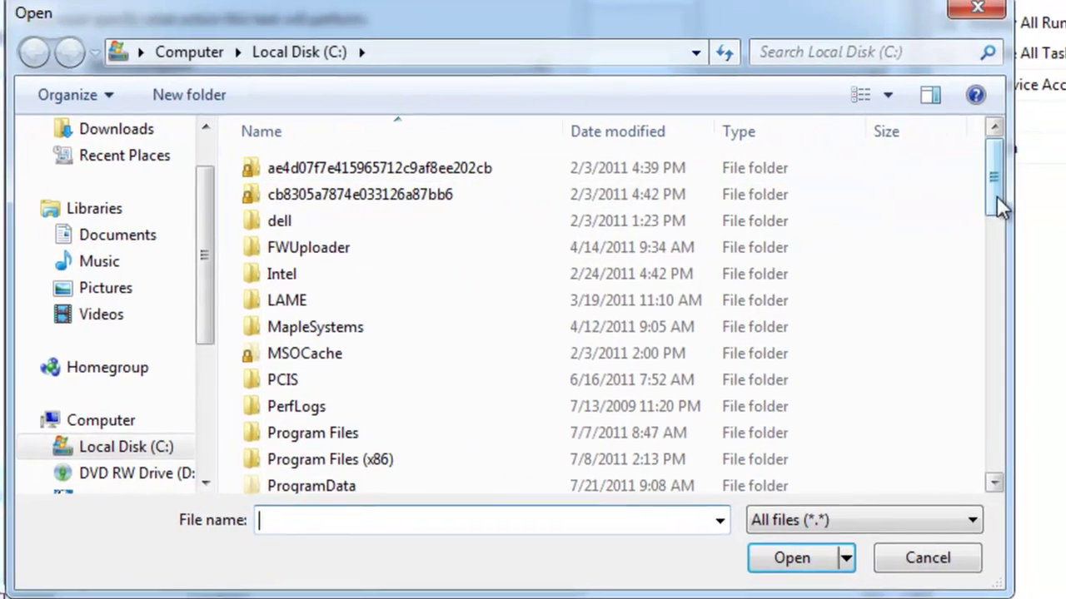
drag(985, 203, 985, 301)
click(508, 352)
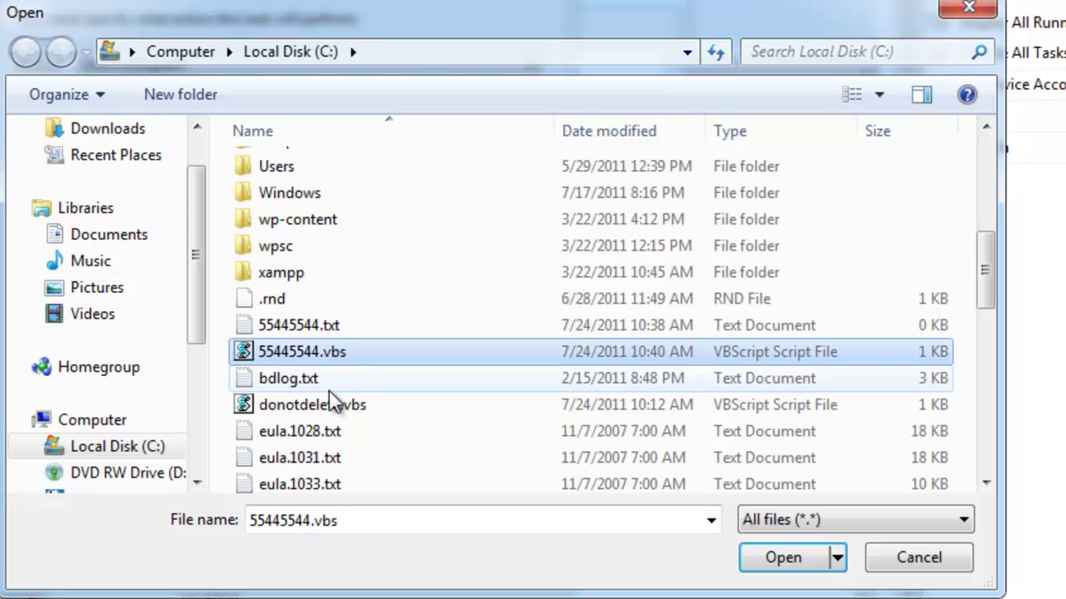
click(770, 557)
click(424, 549)
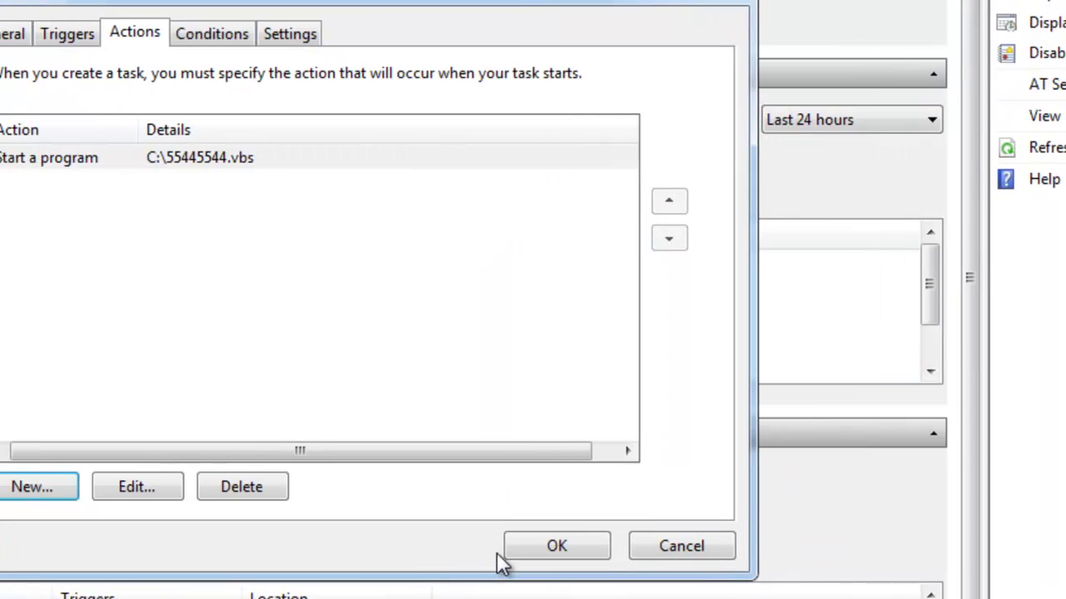
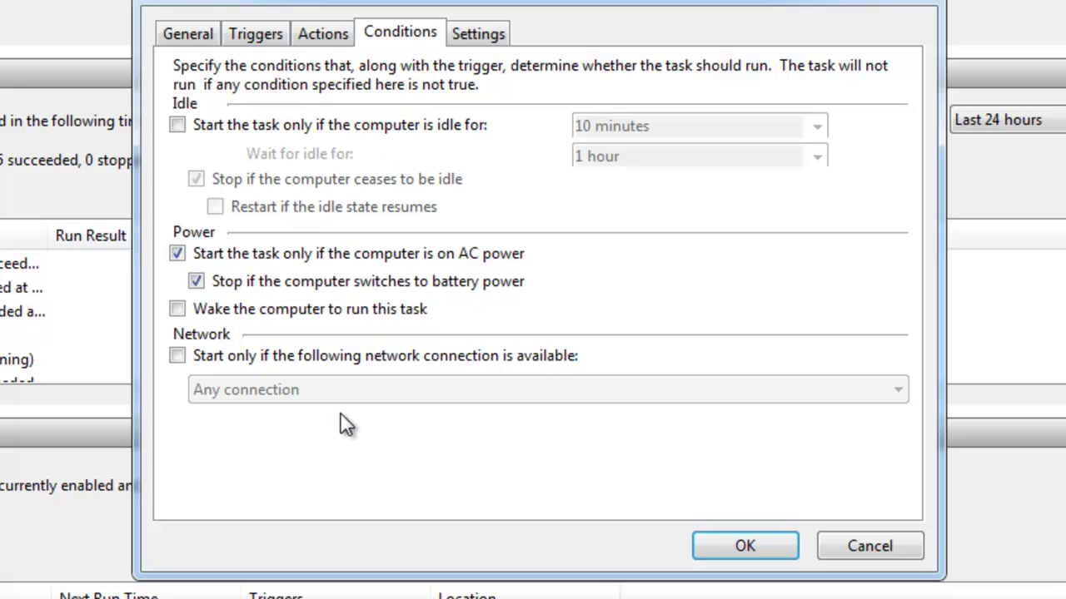
Step: Show the Create Task Settings page, keeping on-demand running and the 3-day stop limit
click(466, 33)
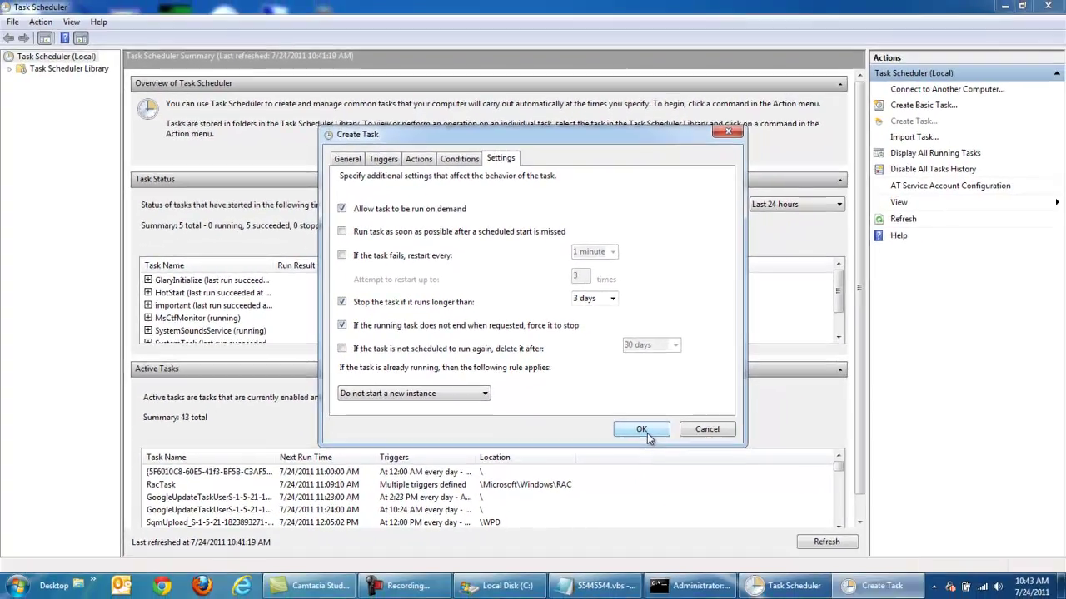
Step: Save the 'important' task, dismiss the corrupt-task error, and check its run shows Success
click(755, 552)
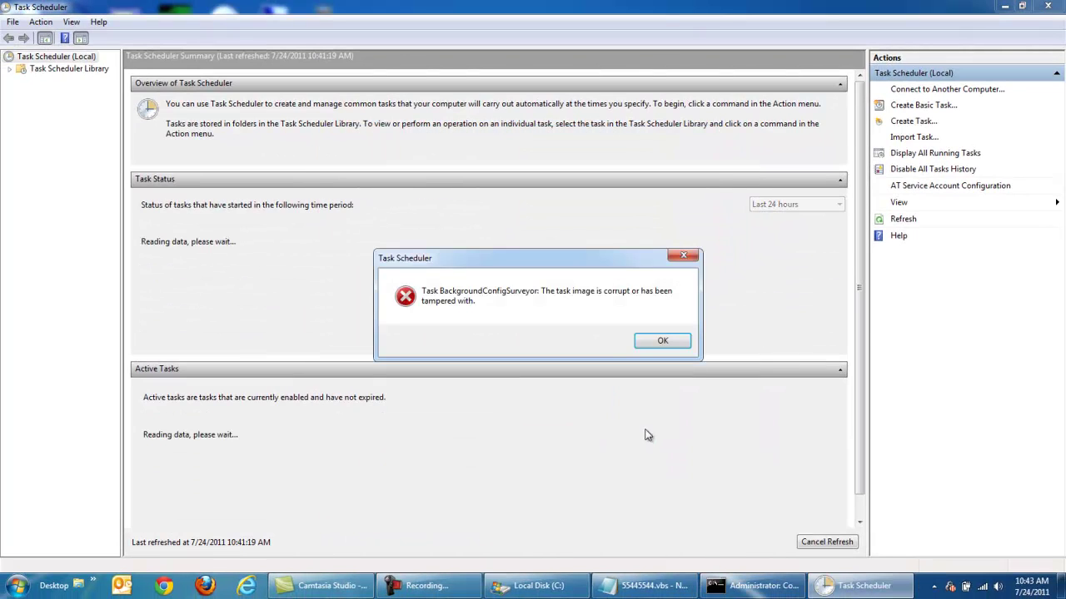
click(662, 342)
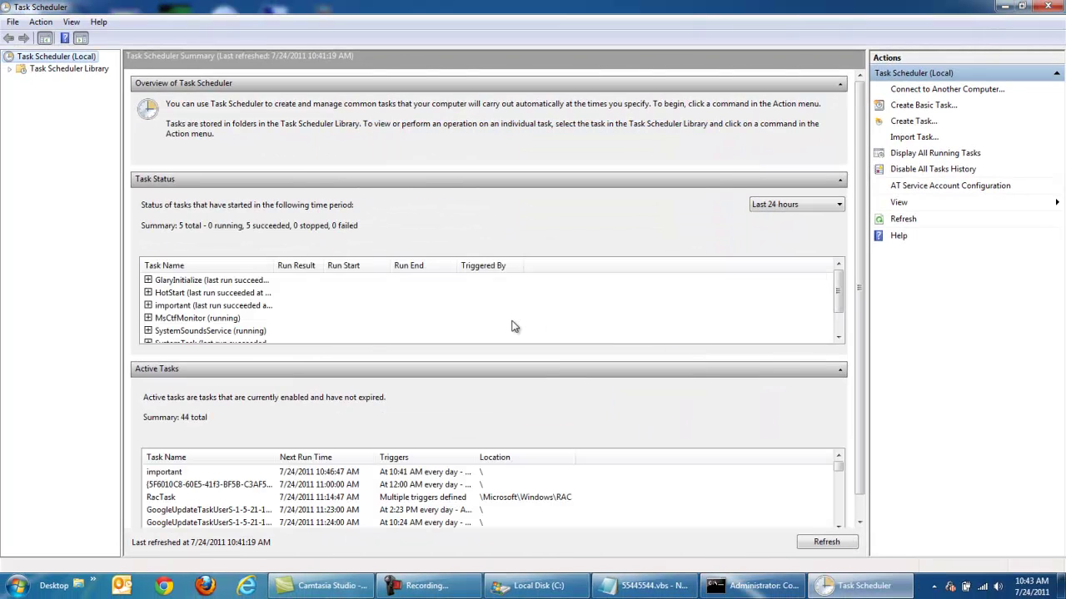
click(219, 306)
click(141, 301)
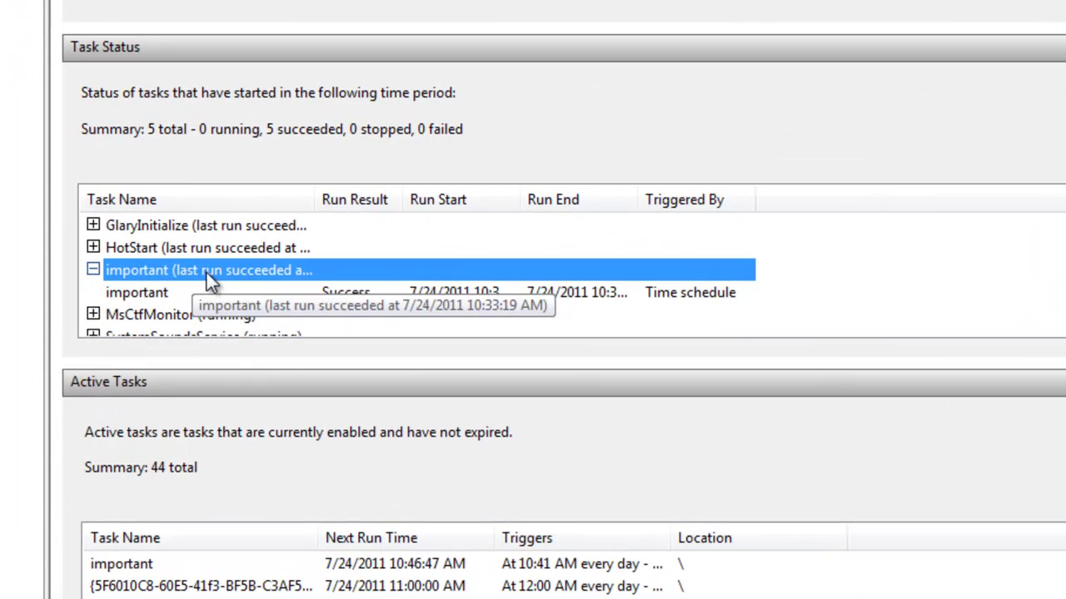
click(339, 288)
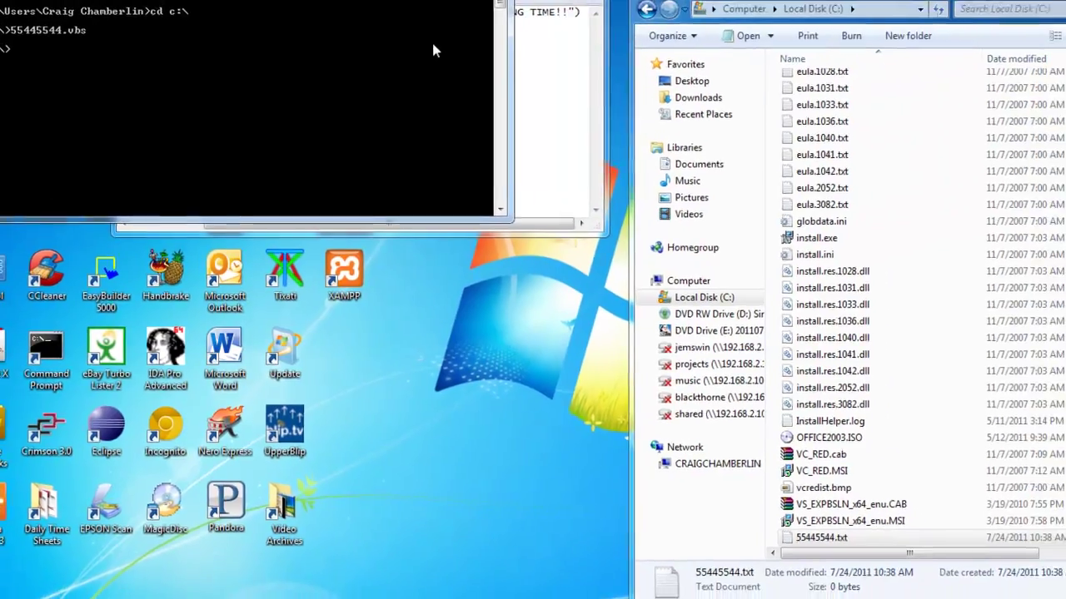
Step: Exit the command prompt and close the 55445544.vbs Notepad and Local Disk (C:) windows
text(it)
key(Return)
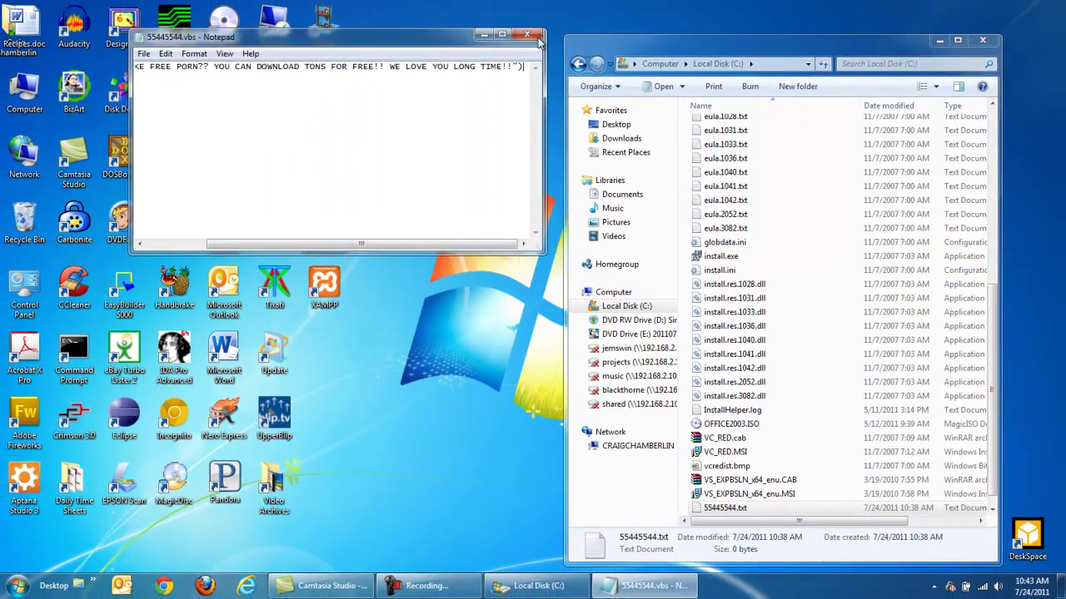
click(557, 4)
click(982, 40)
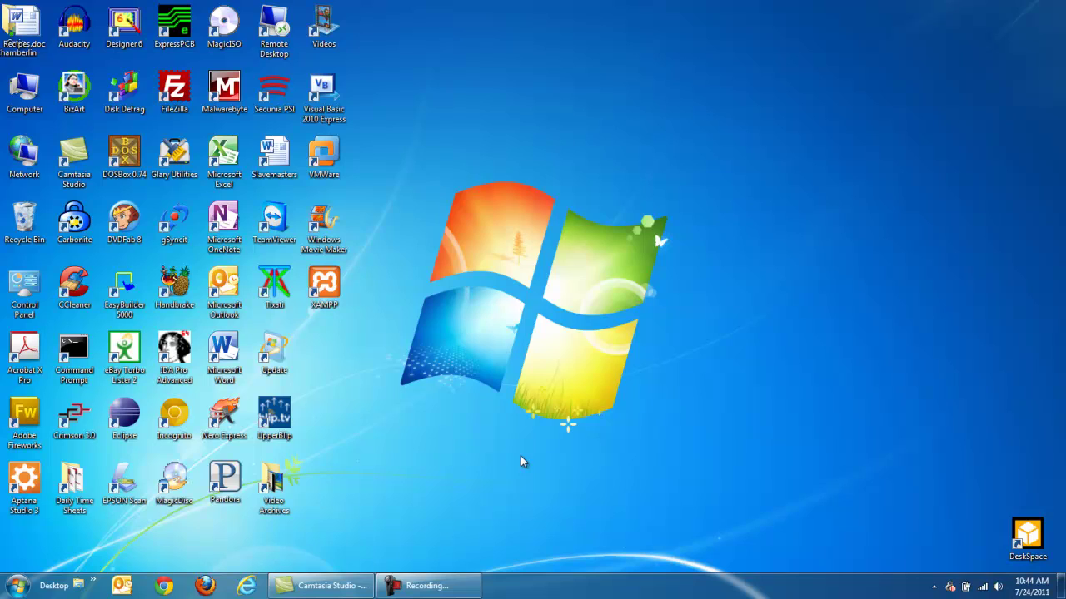
click(425, 585)
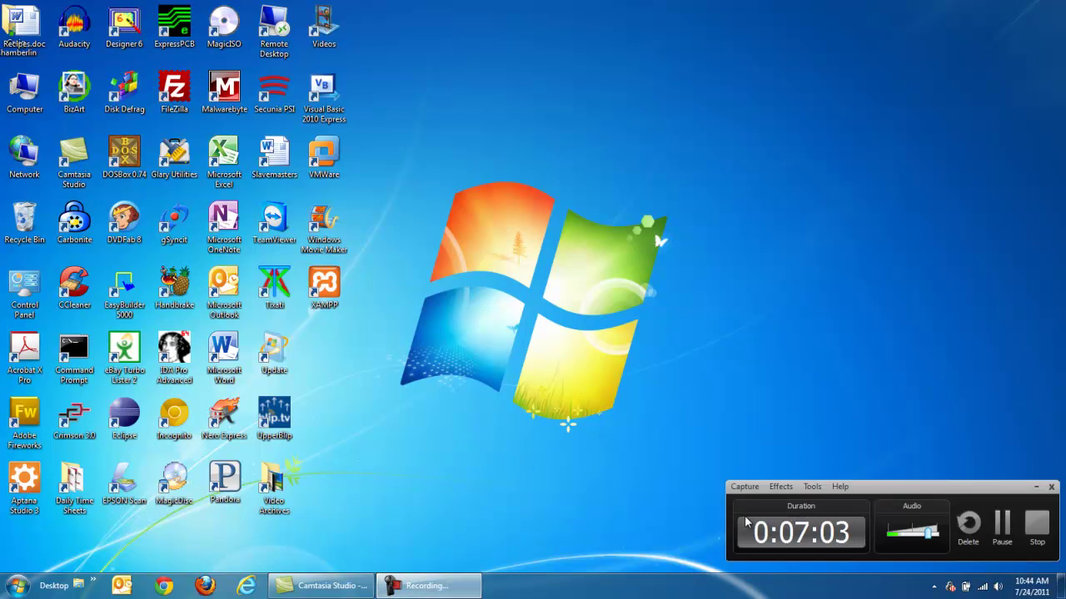